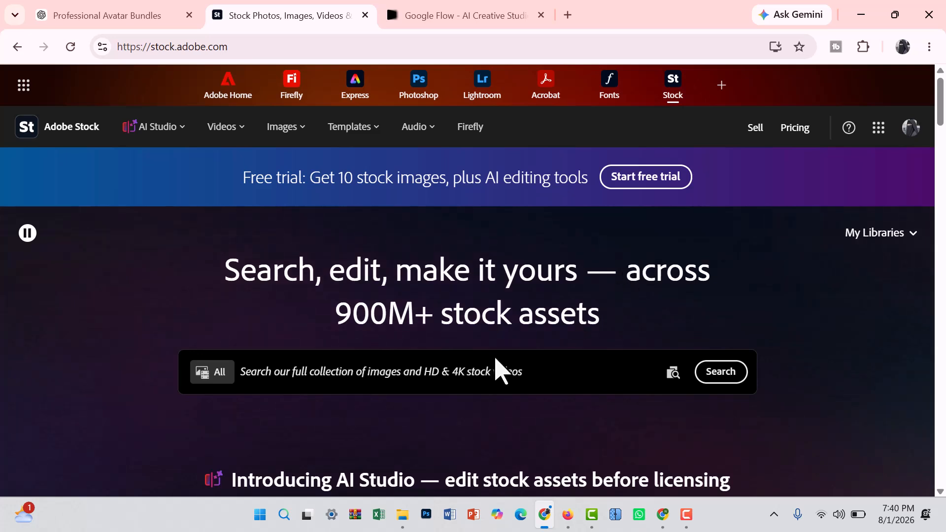
# Step: Search the full Adobe Stock collection for "avatar"
pyautogui.click(343, 383)
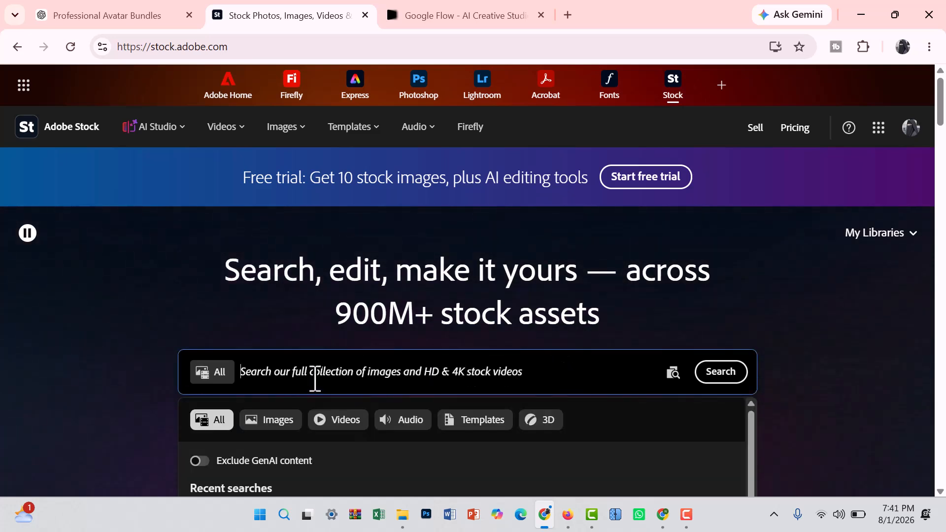
pyautogui.write('avatar')
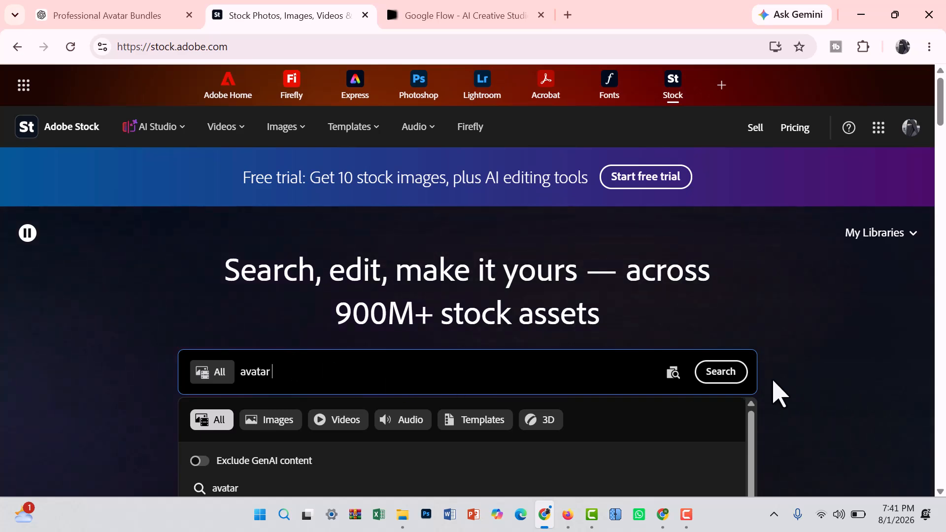
pyautogui.scroll(-6, 381, 352)
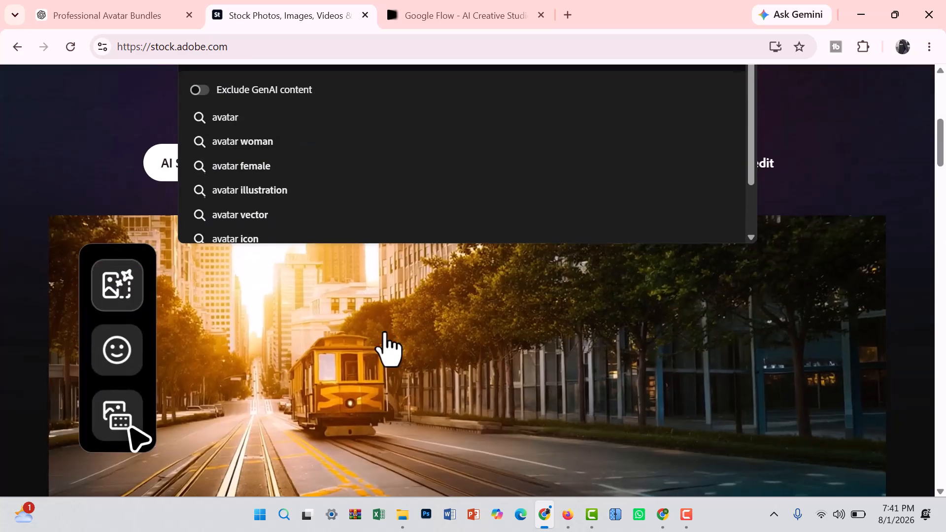
pyautogui.scroll(-1, 387, 338)
pyautogui.scroll(3, 385, 336)
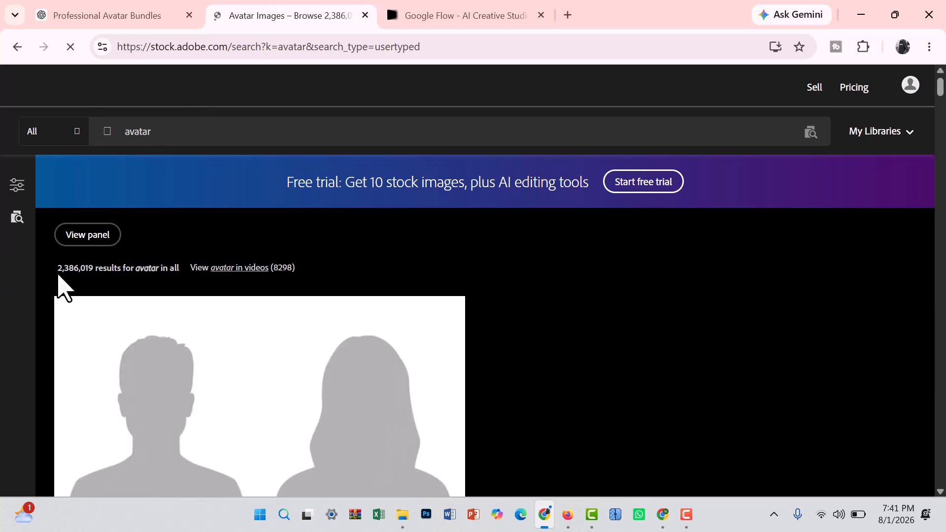
# Step: Browse the avatar search results to examine the styles and layouts of the existing avatar sets
pyautogui.scroll(-5, 718, 349)
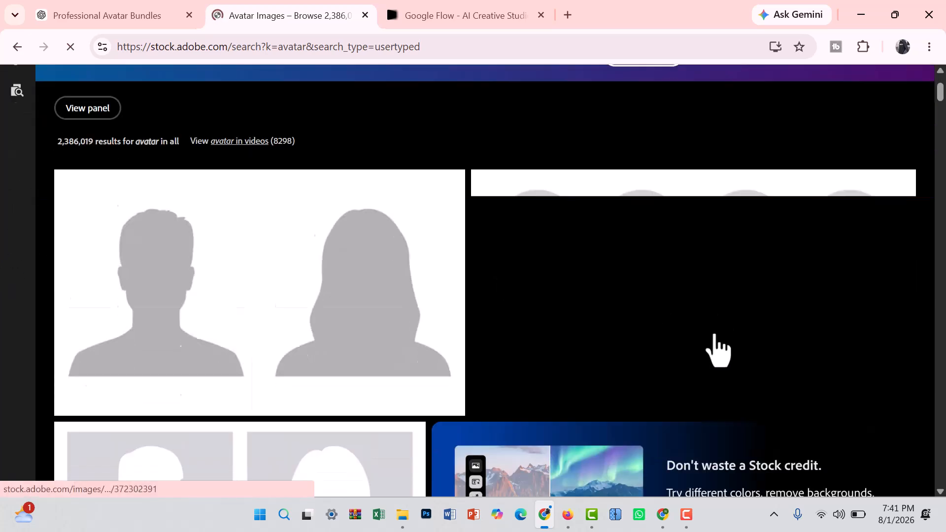
pyautogui.scroll(-4, 640, 276)
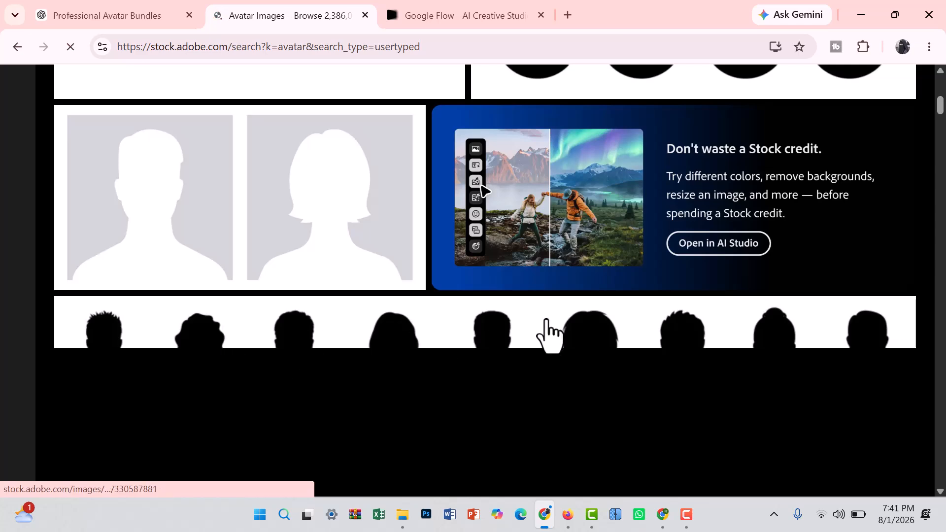
pyautogui.scroll(-5, 640, 403)
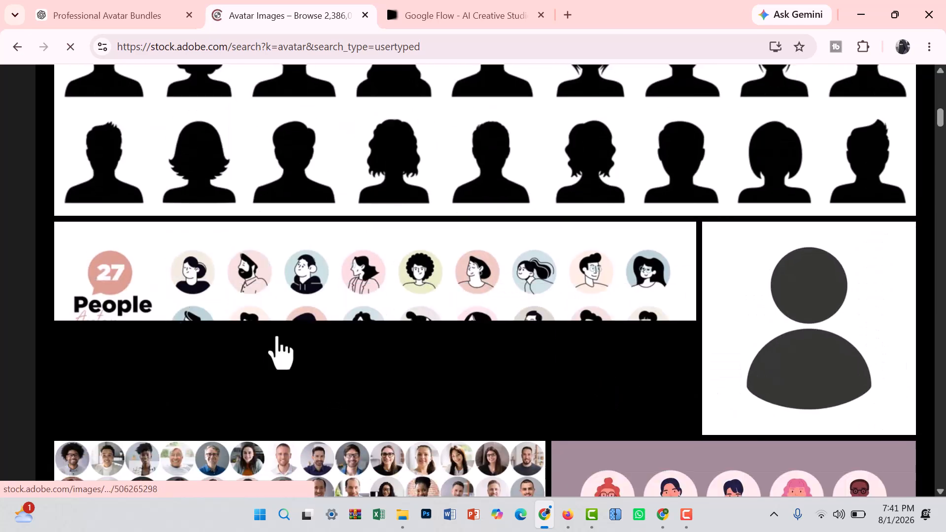
pyautogui.scroll(-4, 492, 335)
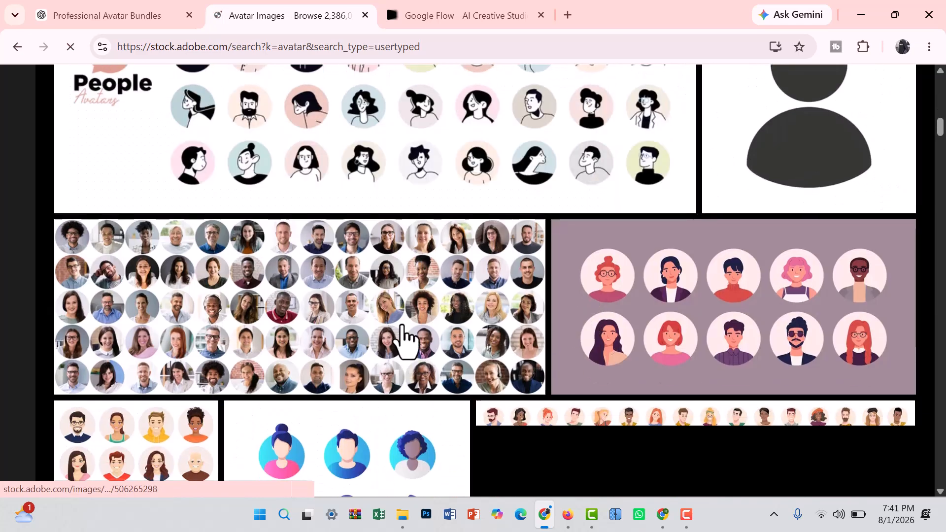
pyautogui.scroll(-4, 665, 330)
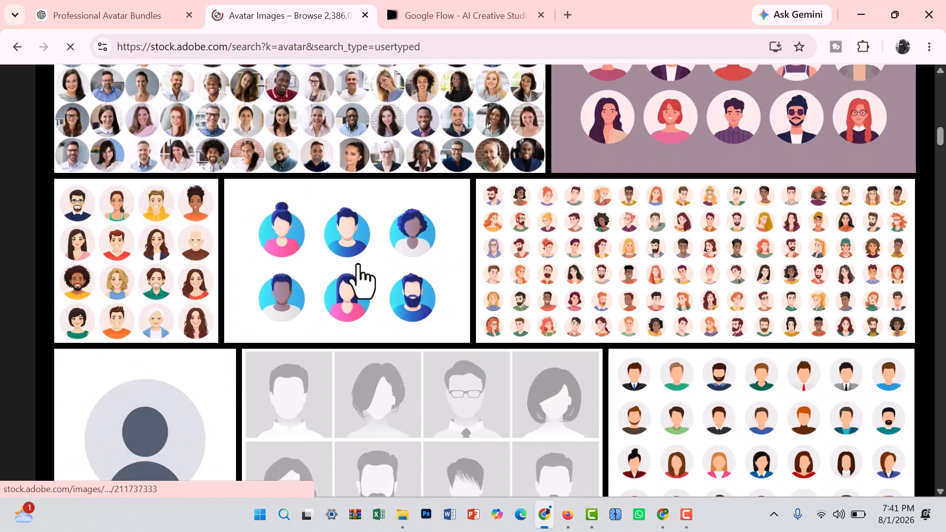
pyautogui.scroll(-4, 345, 280)
pyautogui.scroll(-4, 636, 372)
pyautogui.scroll(-9, 636, 372)
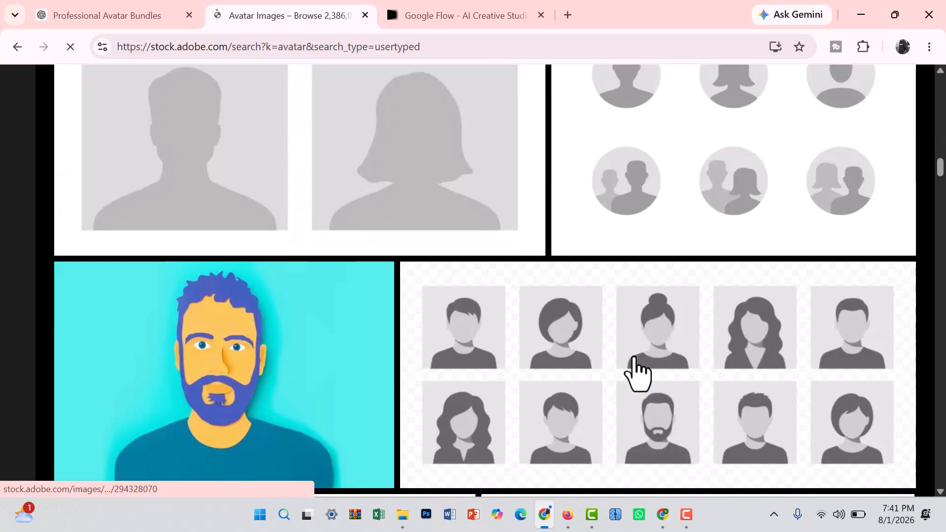
pyautogui.scroll(-3, 636, 373)
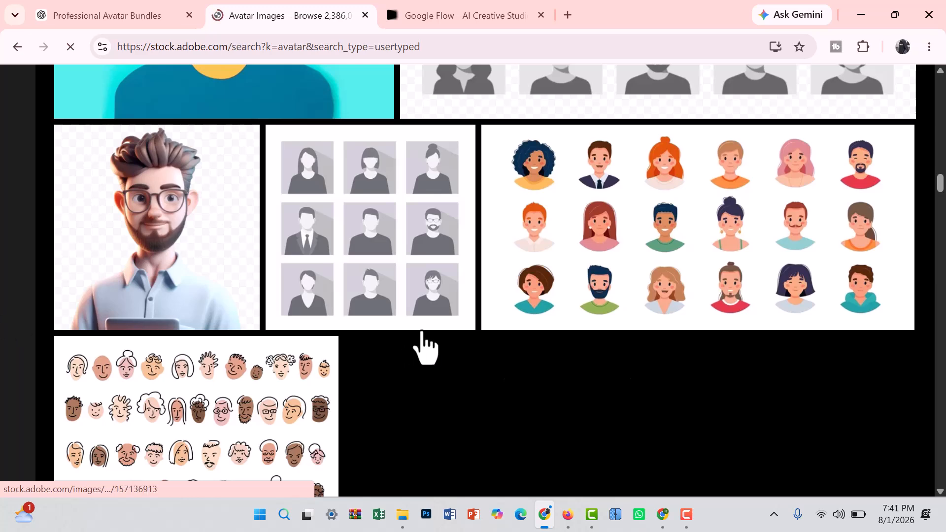
pyautogui.scroll(-5, 423, 343)
pyautogui.scroll(5, 514, 332)
pyautogui.scroll(-4, 515, 333)
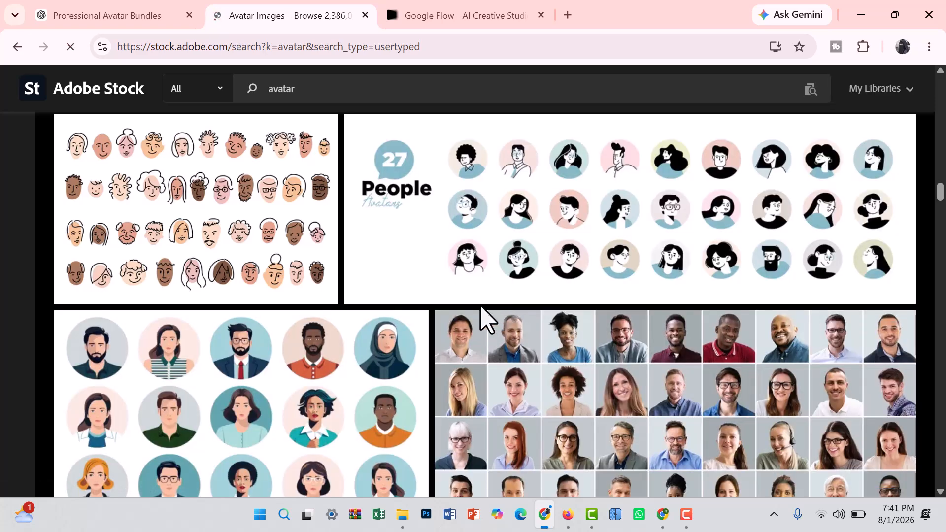
pyautogui.scroll(-5, 374, 321)
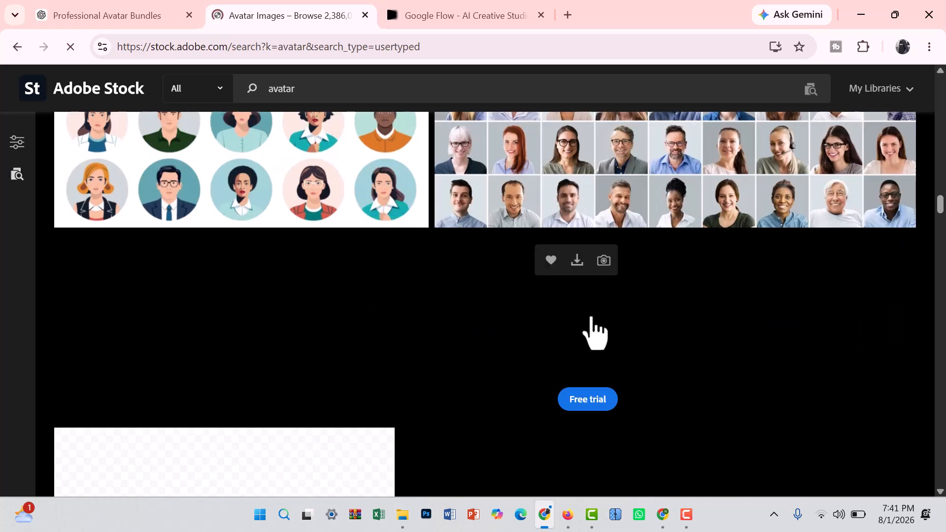
pyautogui.scroll(-4, 424, 345)
pyautogui.scroll(5, 392, 323)
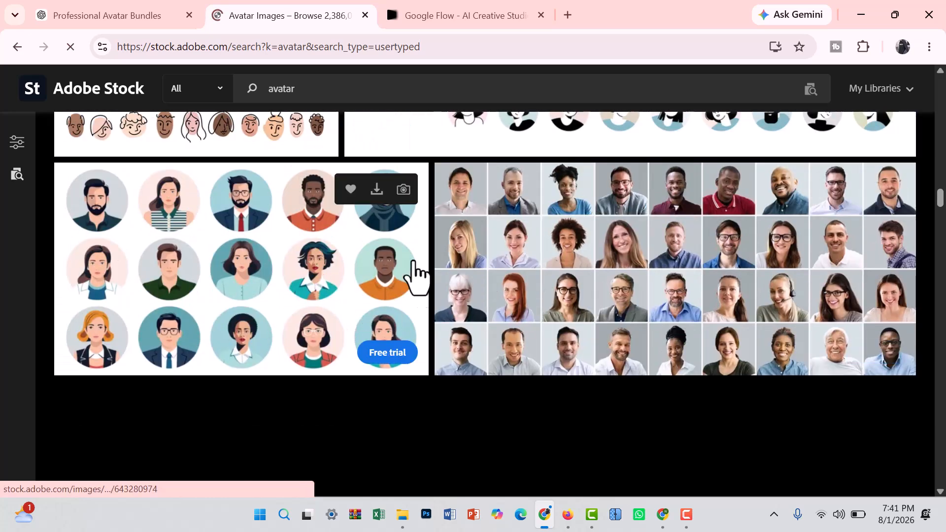
pyautogui.scroll(5, 363, 338)
pyautogui.scroll(3, 399, 320)
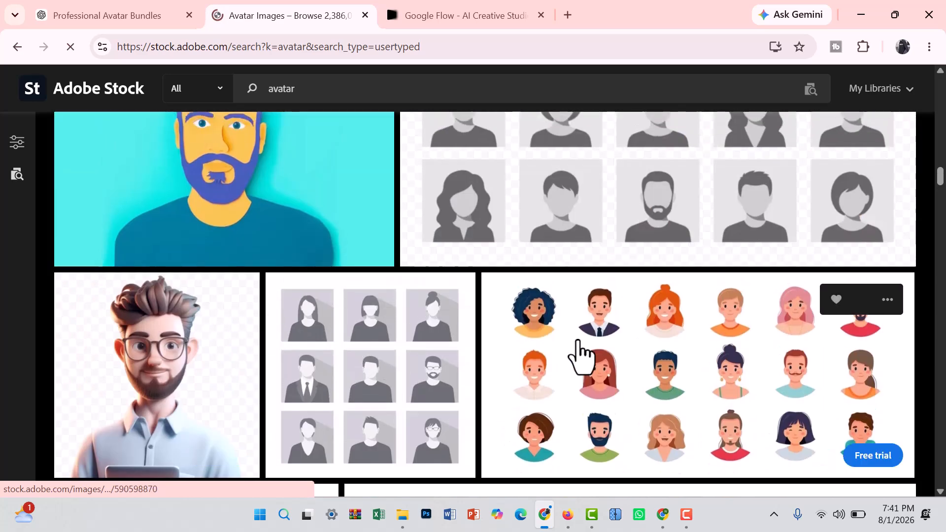
pyautogui.scroll(5, 639, 336)
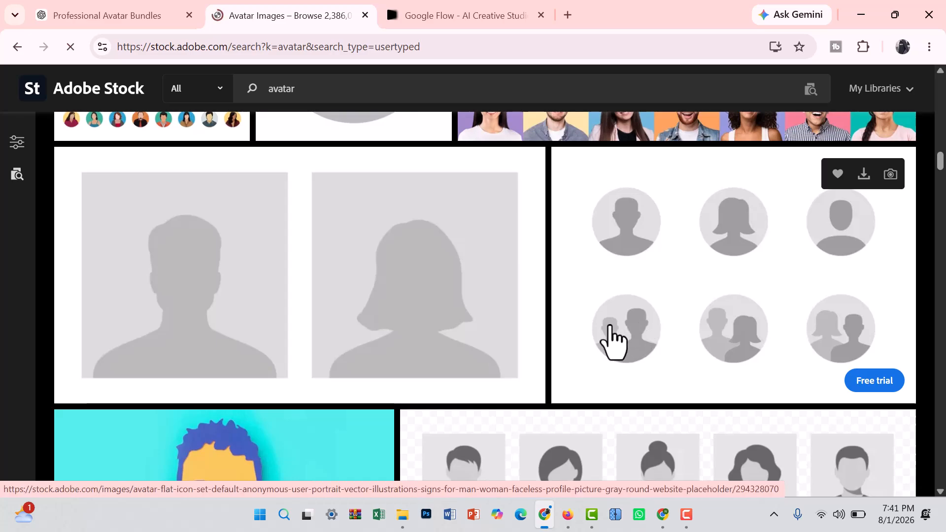
pyautogui.scroll(5, 532, 302)
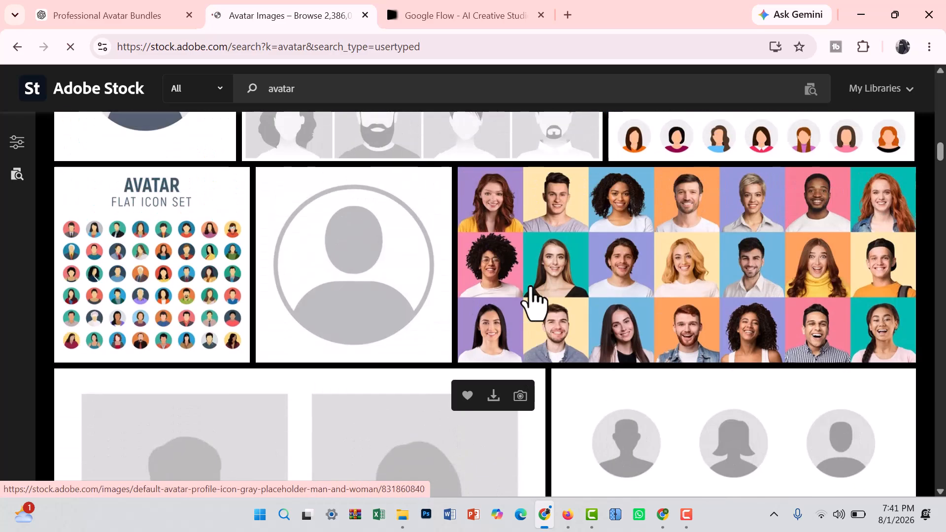
pyautogui.scroll(5, 532, 302)
pyautogui.scroll(5, 530, 299)
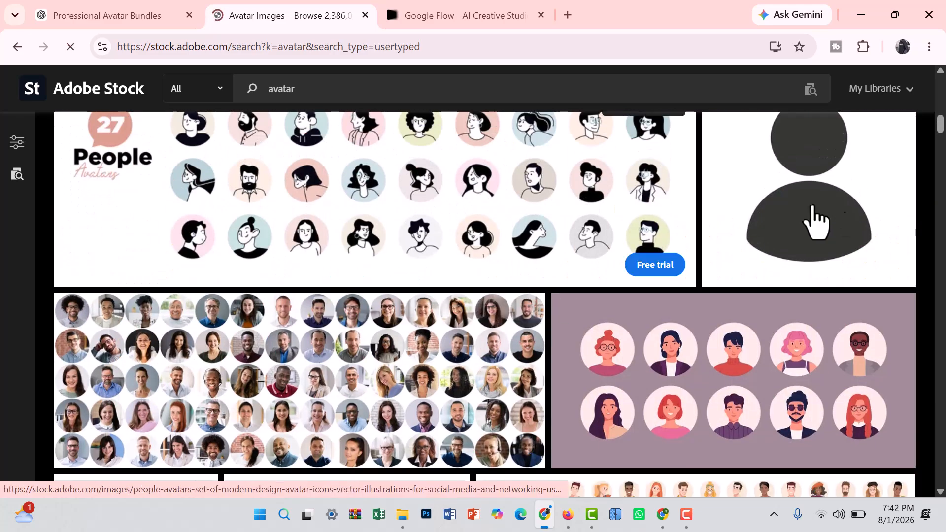
pyautogui.scroll(4, 394, 246)
pyautogui.scroll(5, 540, 380)
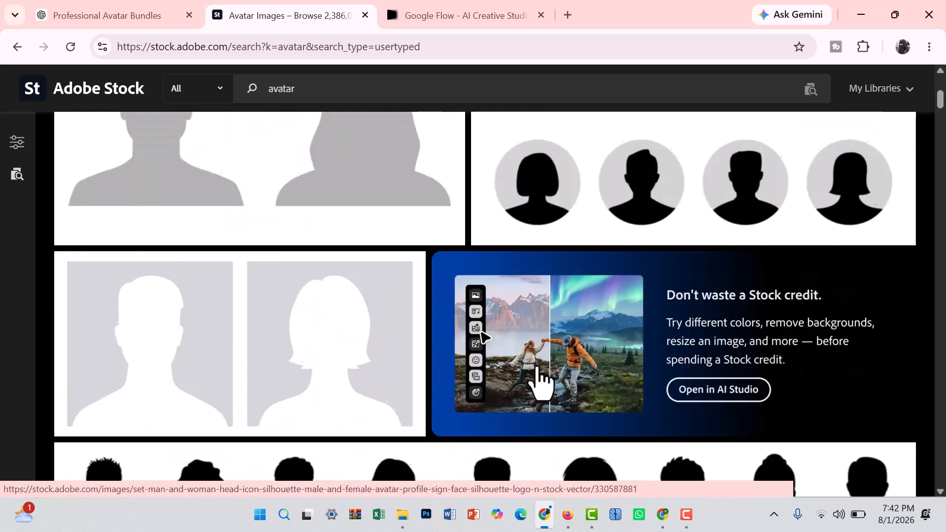
pyautogui.scroll(5, 241, 260)
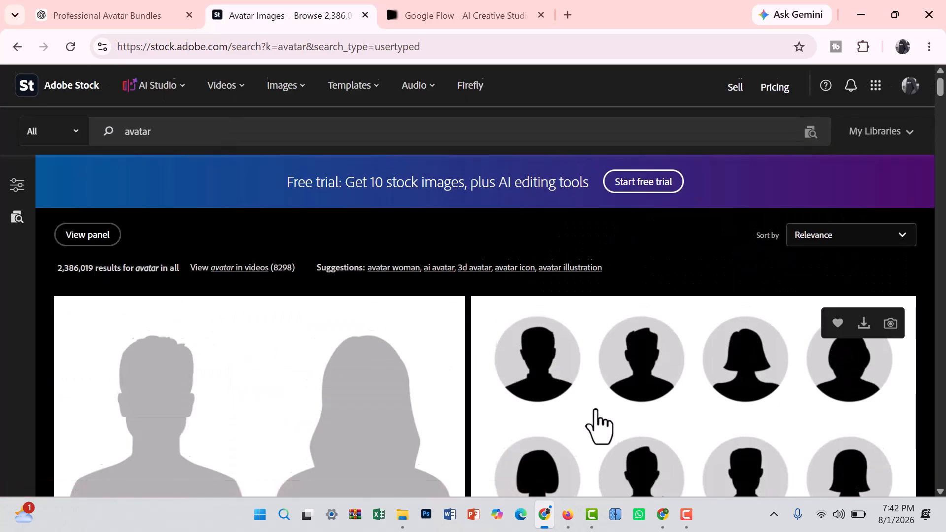
# Step: Check the total number of results reported for the avatar search
pyautogui.scroll(-10, 597, 427)
pyautogui.scroll(15, 566, 407)
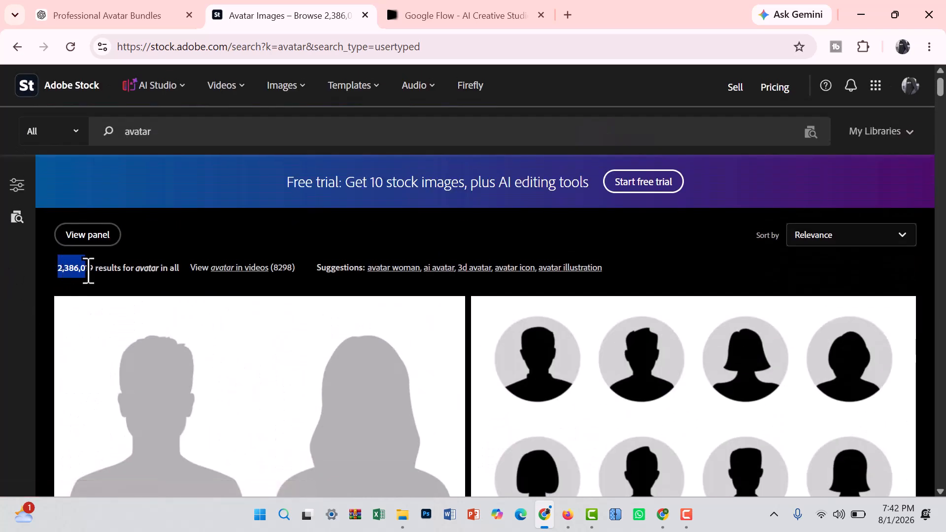
pyautogui.moveTo(87, 270); pyautogui.dragTo(175, 271)
pyautogui.click(137, 280)
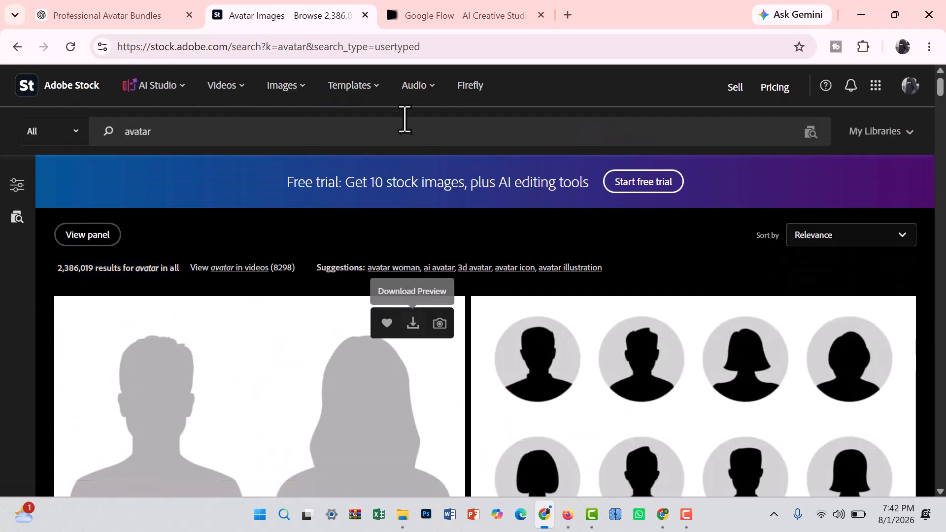
# Step: Switch to the ChatGPT conversation and review its list of the top 30 professional avatar bundles
pyautogui.click(81, 15)
pyautogui.scroll(1, 552, 350)
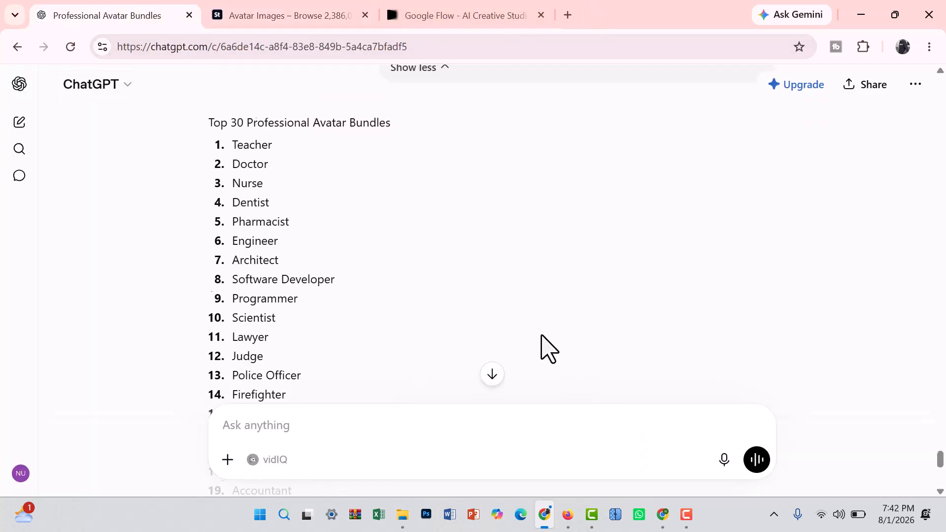
pyautogui.scroll(4, 480, 167)
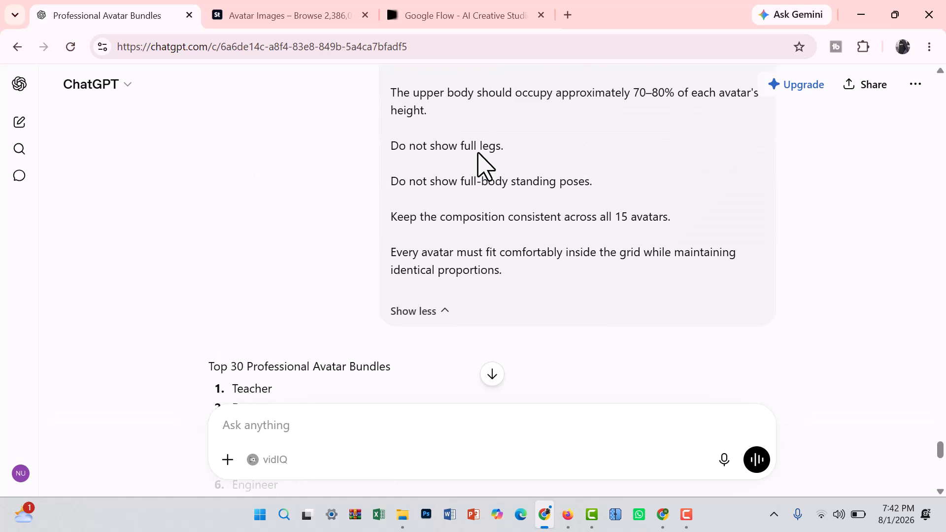
pyautogui.scroll(-3, 271, 284)
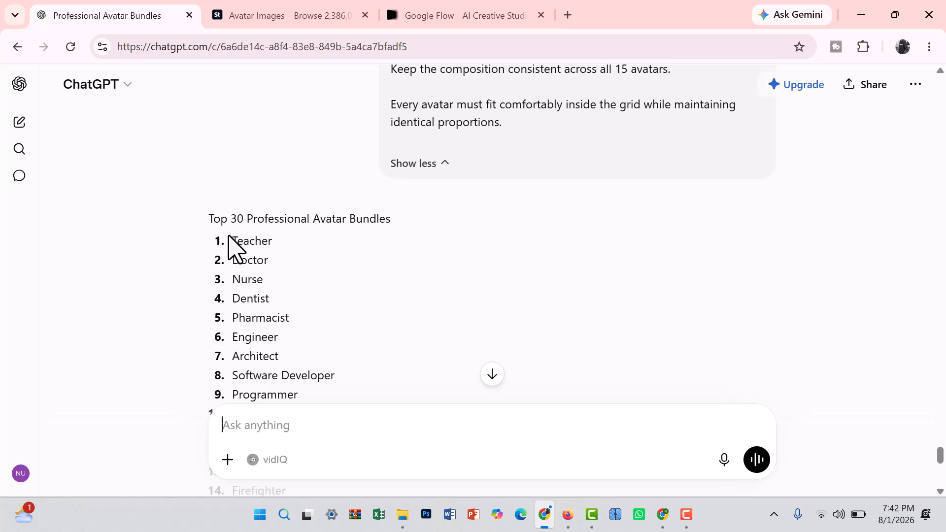
pyautogui.scroll(-4, 259, 374)
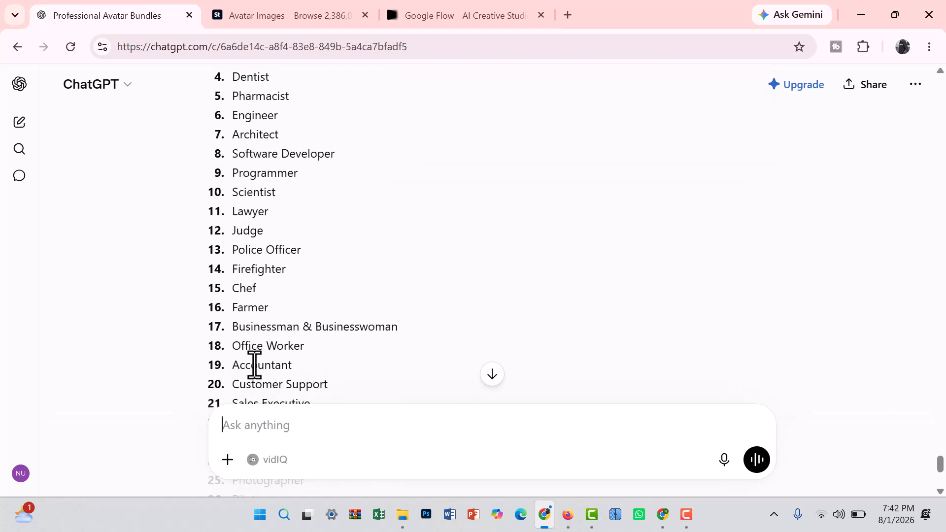
pyautogui.scroll(4, 268, 291)
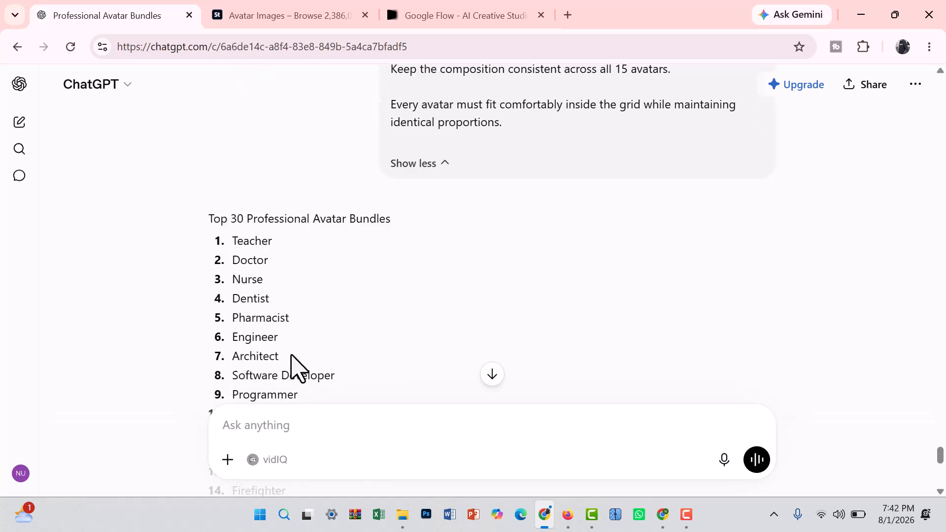
pyautogui.scroll(-7, 315, 294)
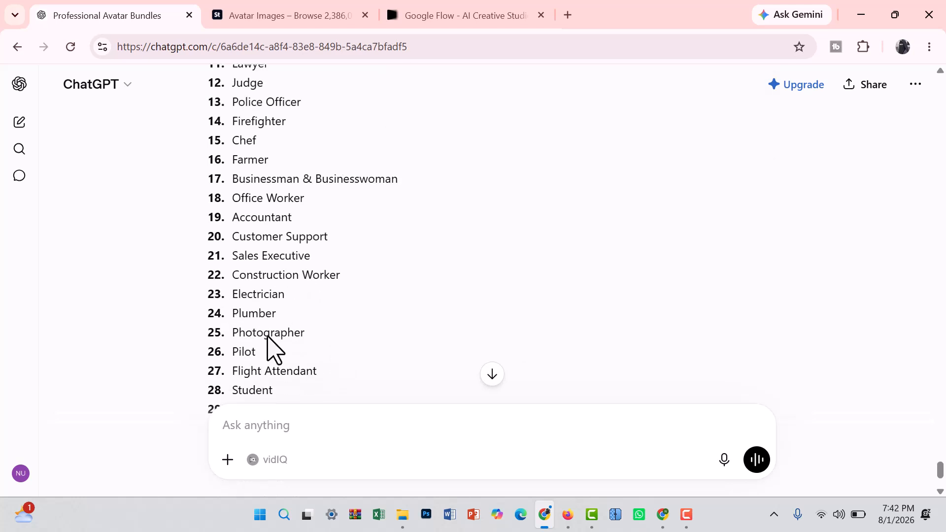
pyautogui.scroll(-3, 309, 362)
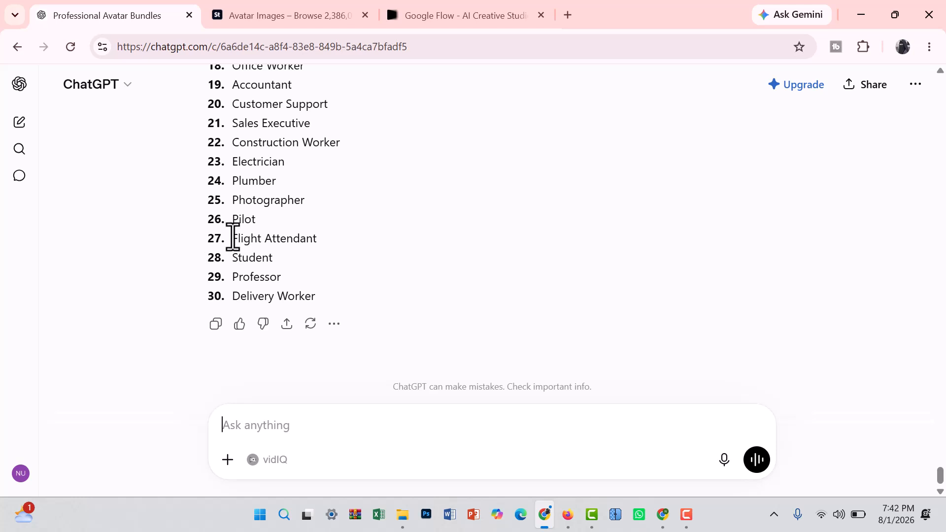
pyautogui.scroll(9, 233, 238)
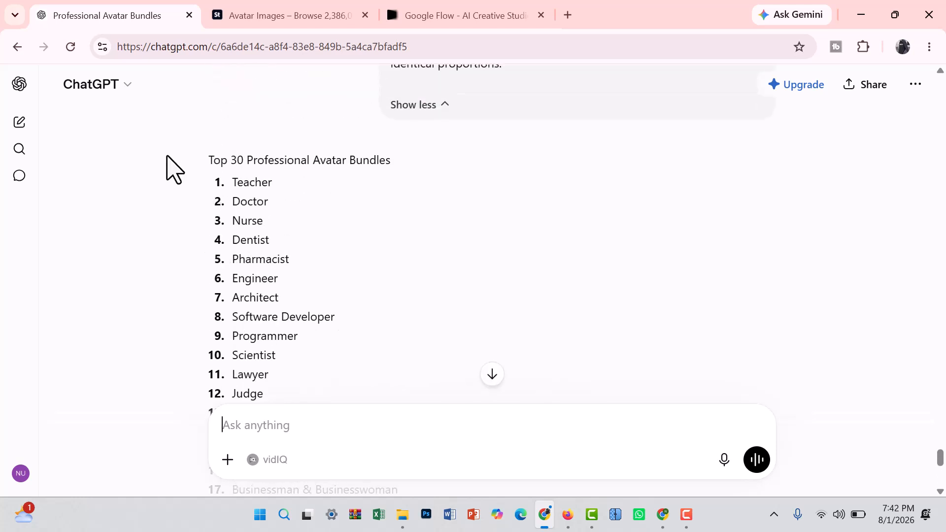
pyautogui.scroll(-2, 252, 295)
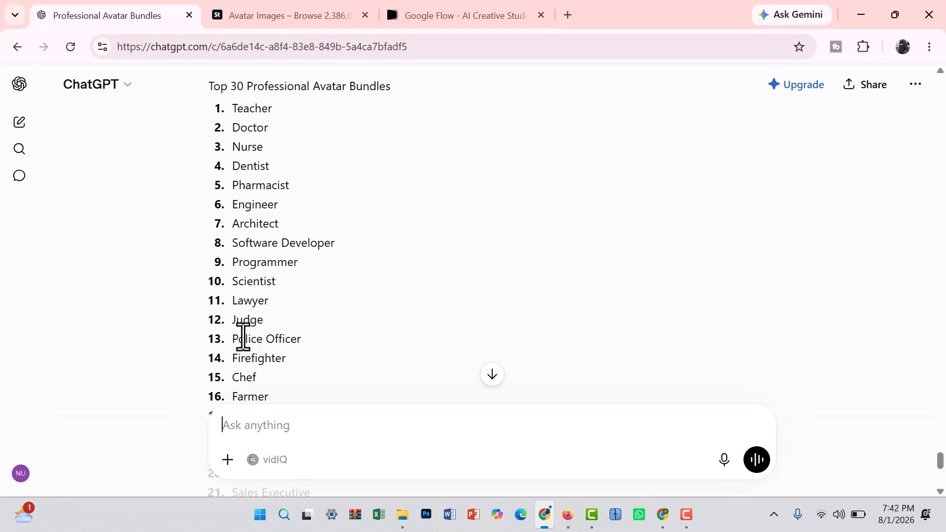
# Step: Copy "Scientist" from the profession list and send it as a message to generate its avatar prompt
pyautogui.moveTo(233, 279); pyautogui.dragTo(305, 285)
pyautogui.doubleClick(255, 281)
pyautogui.rightClick(255, 282)
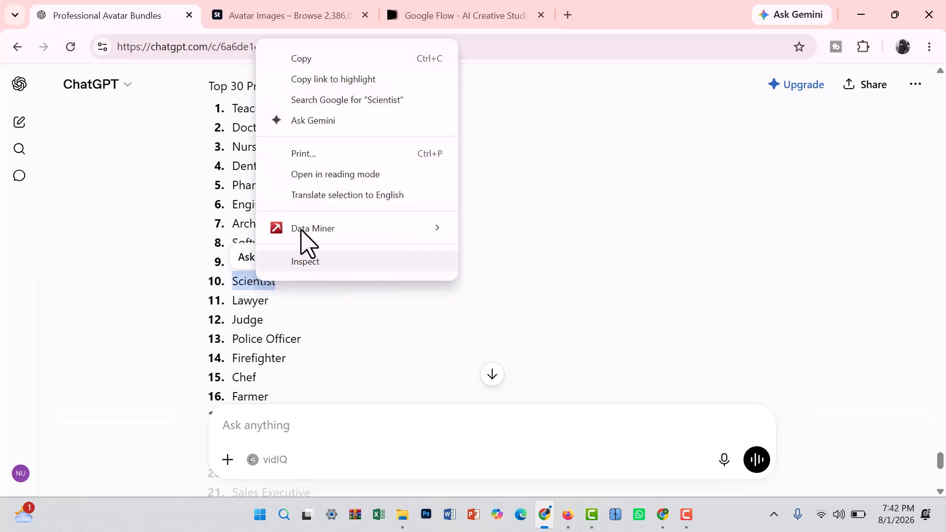
pyautogui.click(303, 60)
pyautogui.click(274, 426)
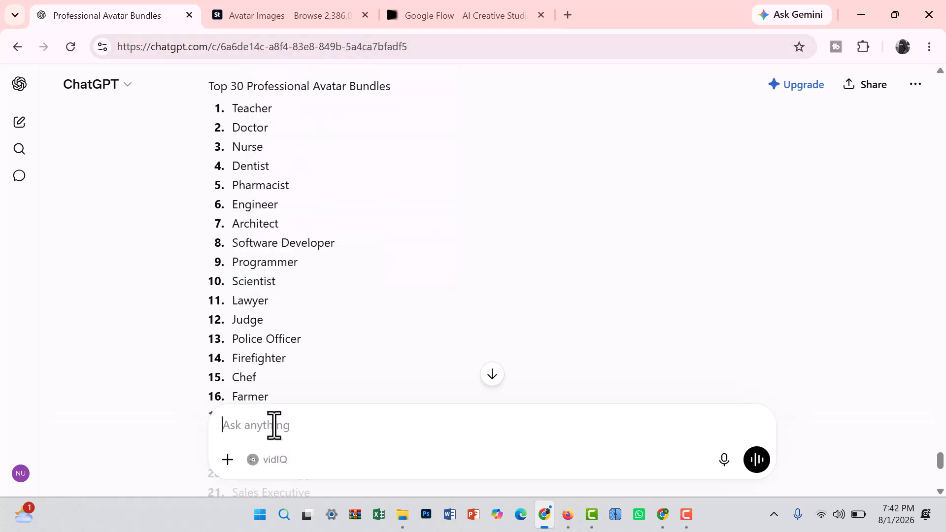
pyautogui.hotkey('ctrl', 'v')
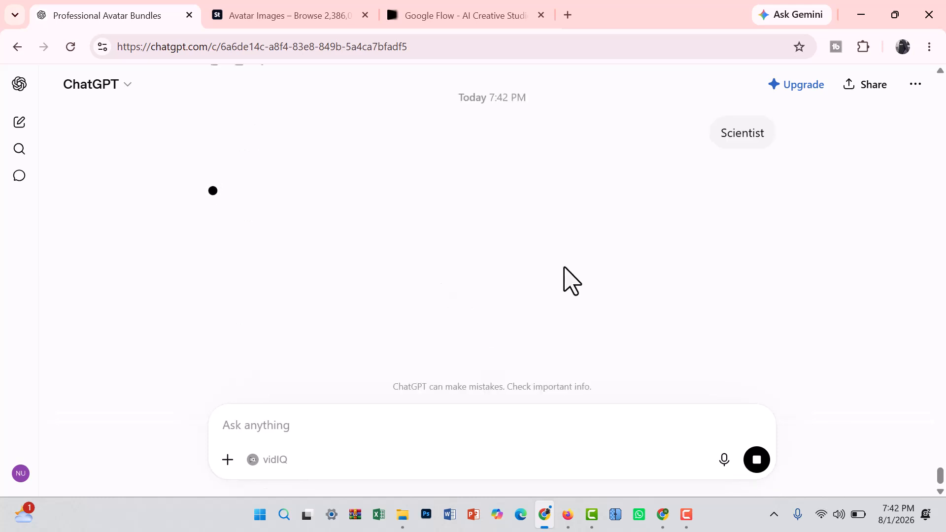
pyautogui.scroll(-3, 395, 265)
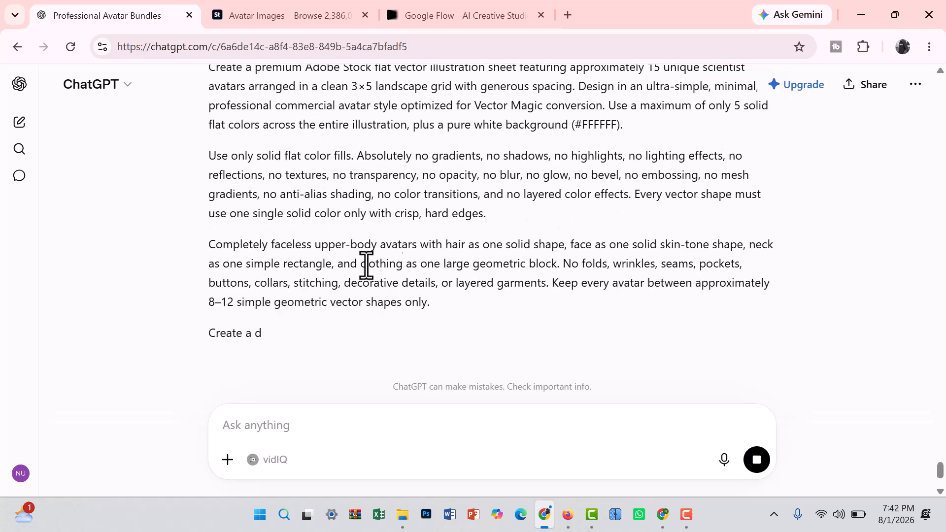
# Step: Review the scientist avatar prompts as ChatGPT generates them, checking the layout, color and background requirements of each
pyautogui.scroll(-6, 559, 338)
pyautogui.scroll(-1, 559, 338)
pyautogui.scroll(-6, 492, 321)
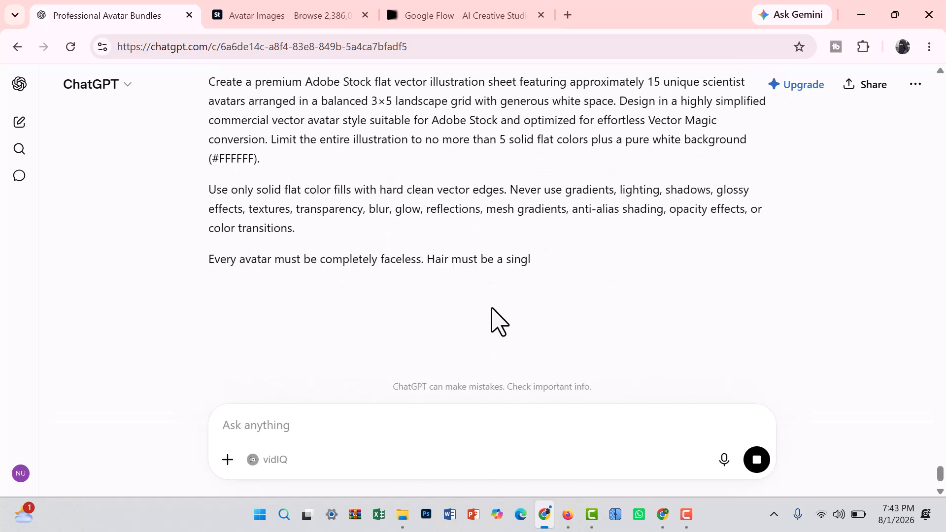
pyautogui.scroll(15, 491, 313)
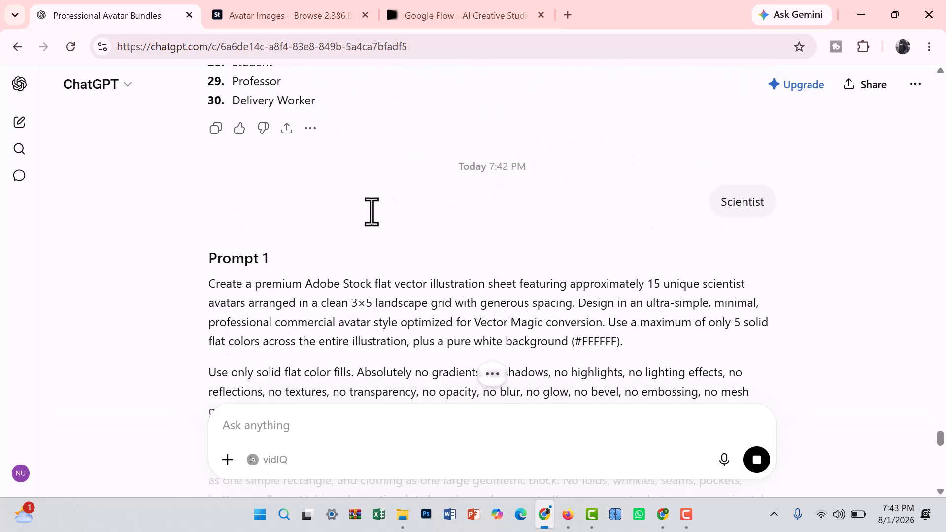
pyautogui.scroll(-15, 315, 245)
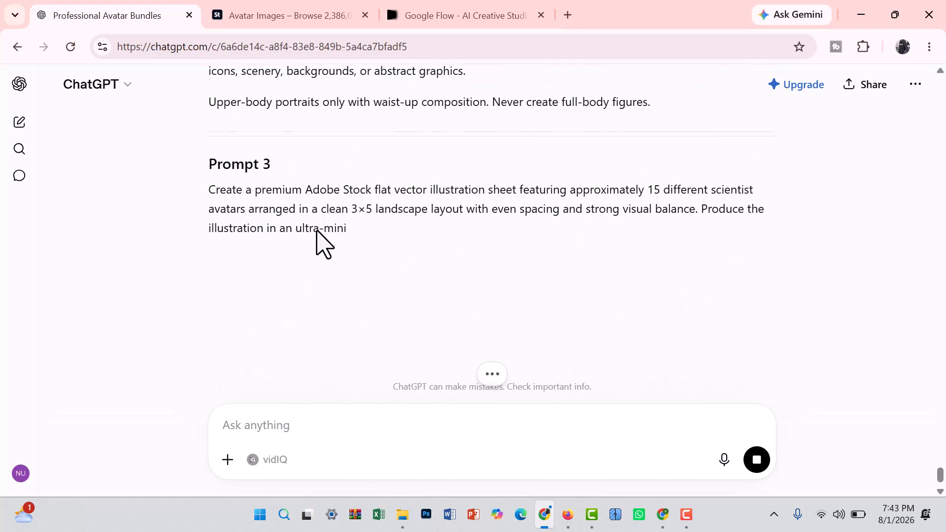
pyautogui.scroll(-2, 597, 319)
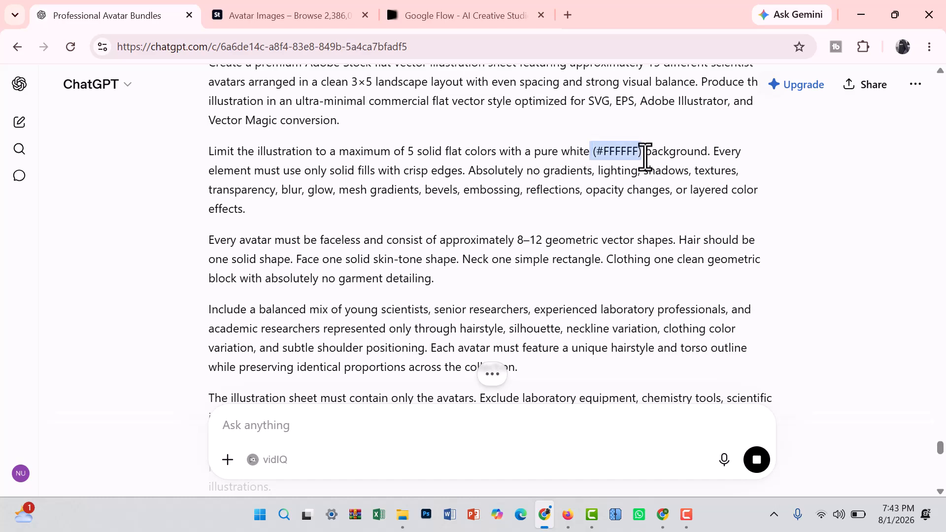
pyautogui.scroll(-15, 444, 276)
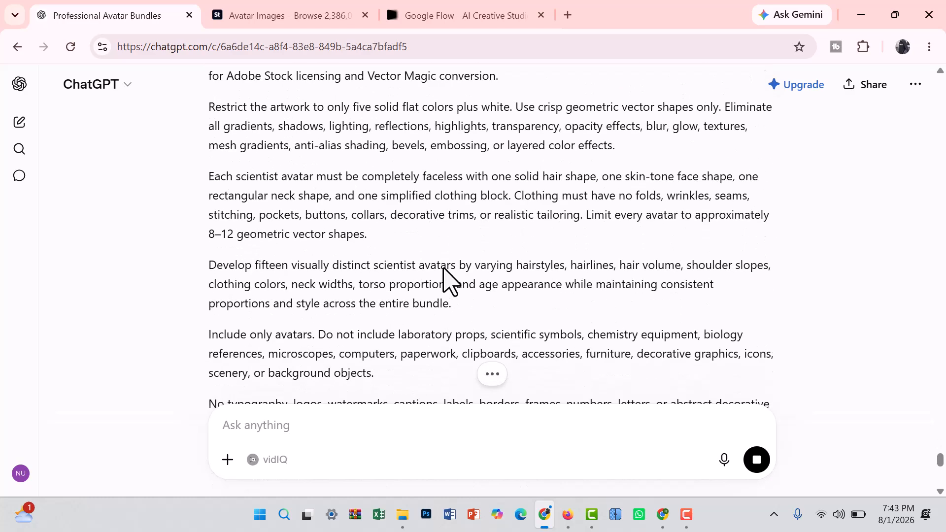
pyautogui.scroll(20, 446, 271)
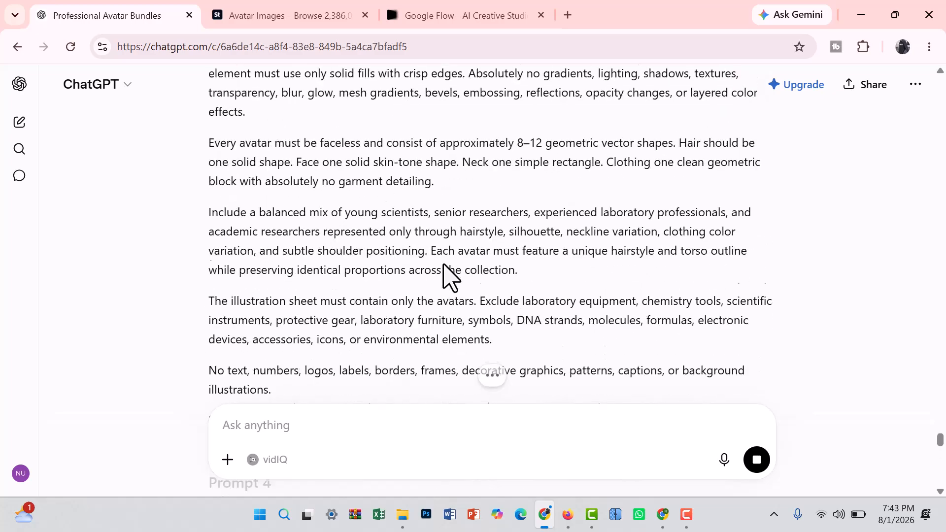
pyautogui.scroll(12, 404, 246)
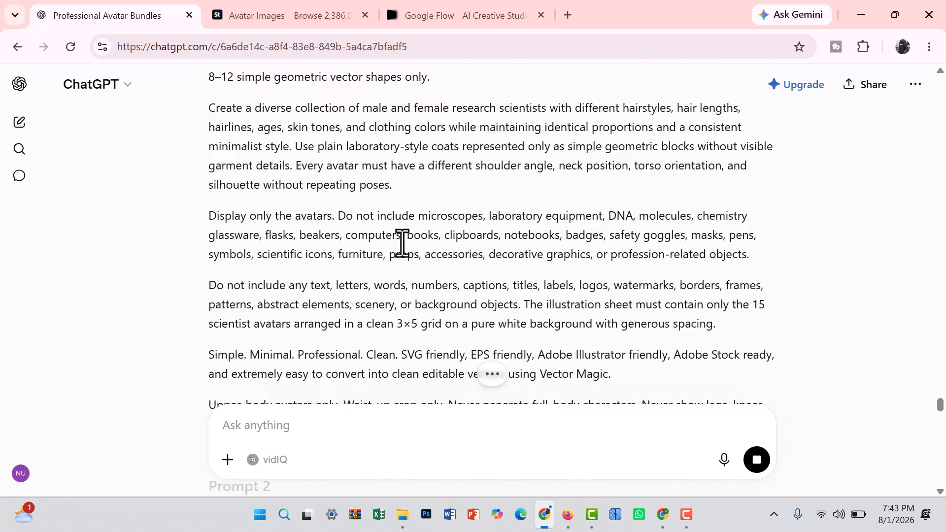
pyautogui.scroll(2, 404, 253)
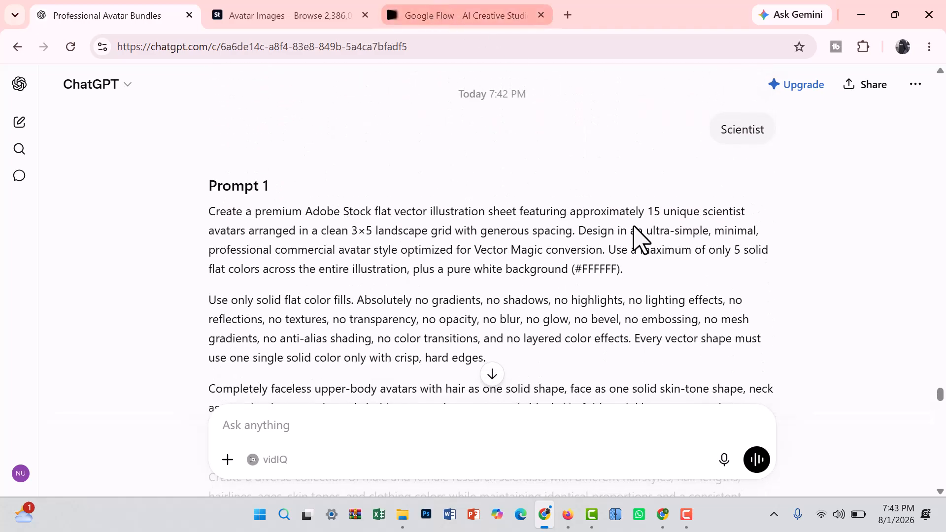
# Step: Switch to Google Flow and create a new project
pyautogui.click(465, 16)
pyautogui.click(463, 420)
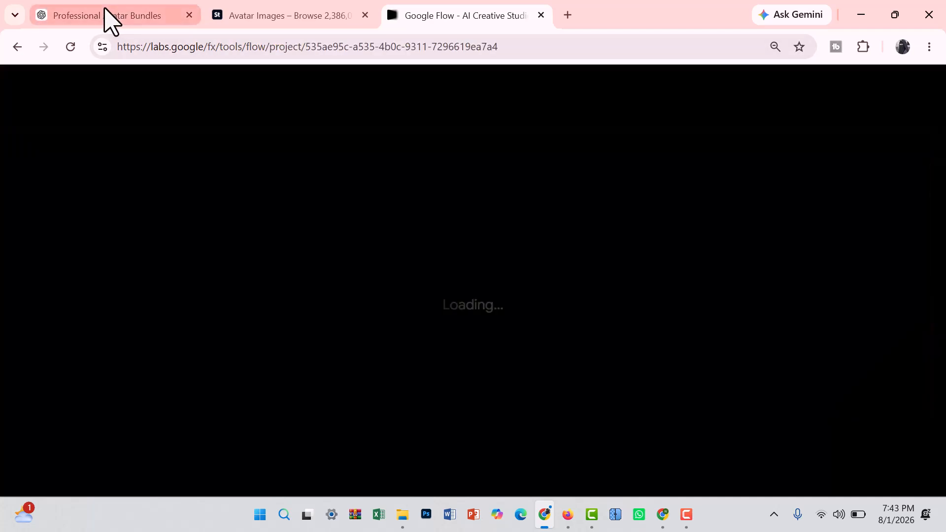
# Step: Return to the ChatGPT conversation and copy the full text of Prompt 1 for the scientist avatars
pyautogui.click(108, 19)
pyautogui.scroll(-6, 320, 295)
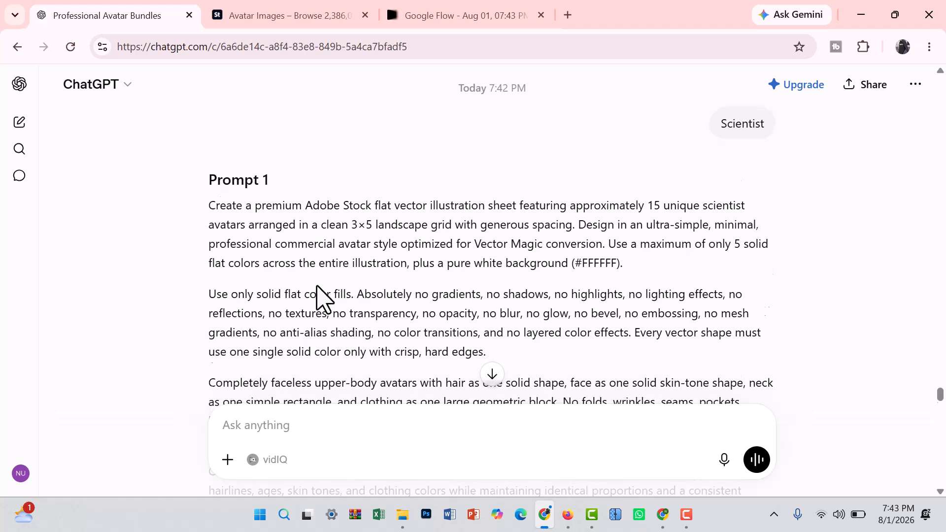
pyautogui.scroll(4, 177, 146)
pyautogui.moveTo(208, 137); pyautogui.dragTo(427, 442)
pyautogui.moveTo(442, 392); pyautogui.dragTo(457, 304)
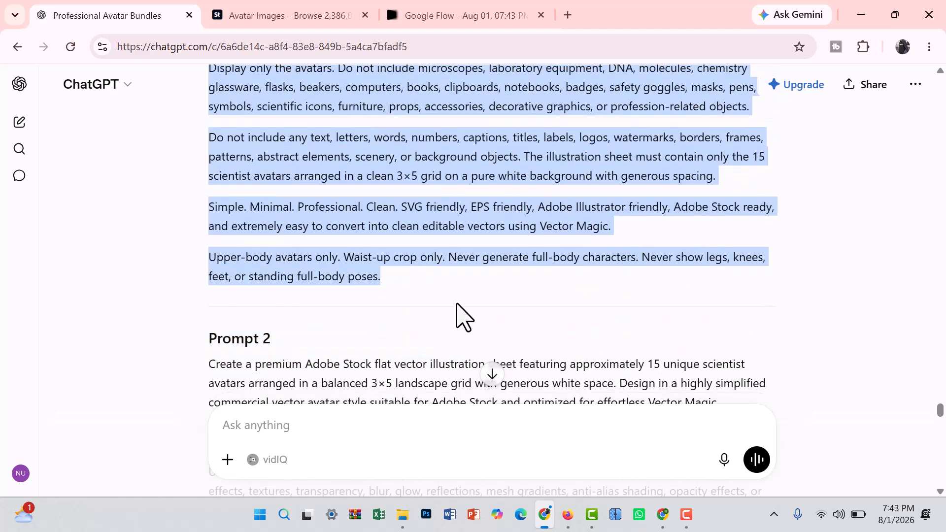
pyautogui.rightClick(408, 252)
pyautogui.click(443, 270)
# Step: Paste the Prompt 1 text into the new Google Flow project and submit it to generate an image
pyautogui.click(468, 17)
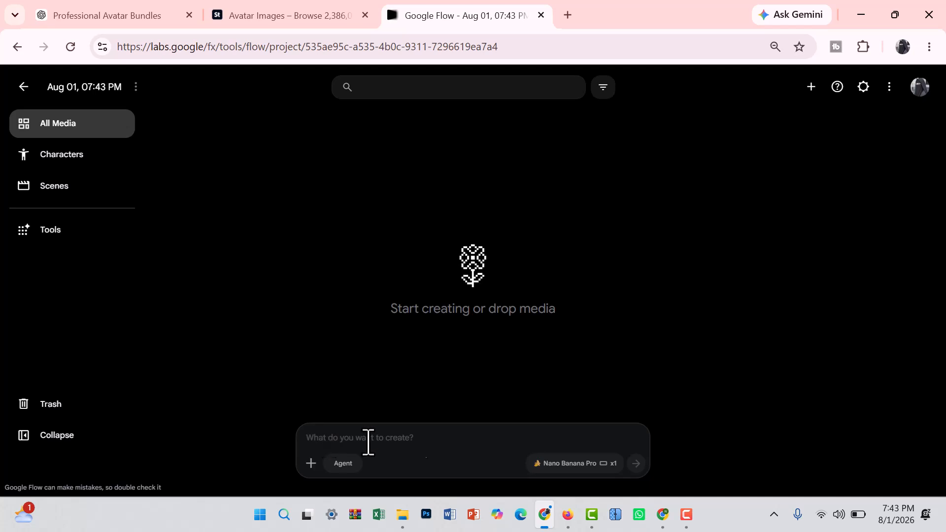
pyautogui.click(454, 445)
pyautogui.rightClick(454, 445)
pyautogui.click(480, 278)
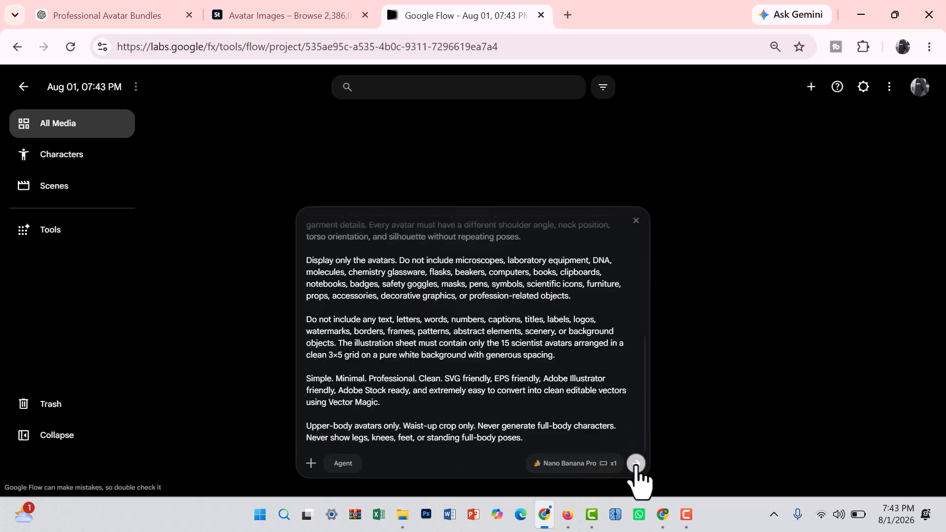
pyautogui.click(636, 464)
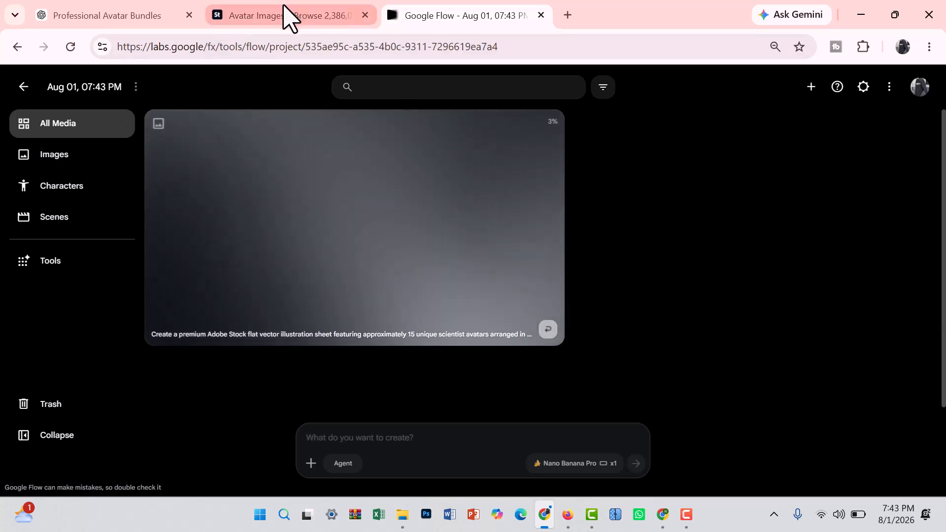
# Step: Go back to ChatGPT and copy the full text of Prompt 2, down to its upper-body portraits paragraph
pyautogui.click(285, 15)
pyautogui.click(133, 15)
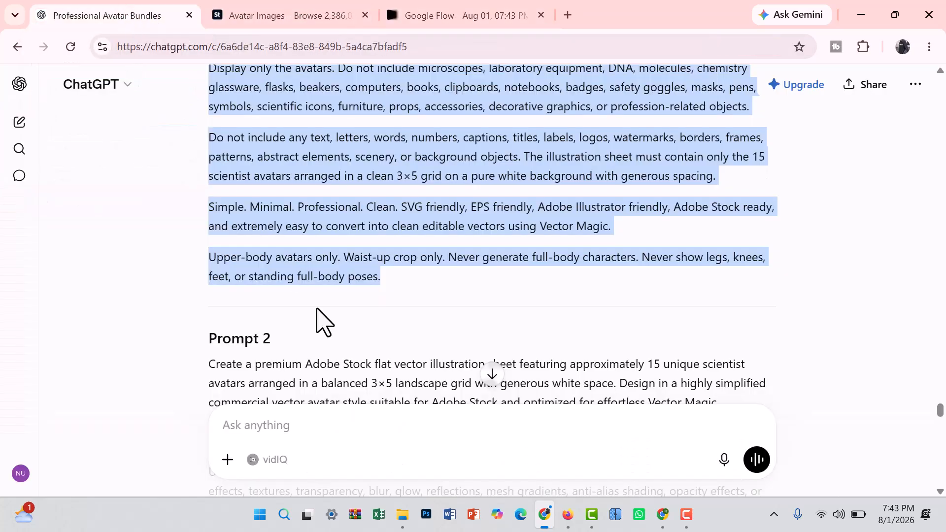
pyautogui.scroll(-5, 324, 320)
pyautogui.moveTo(210, 142); pyautogui.dragTo(507, 251)
pyautogui.scroll(-4, 414, 338)
pyautogui.rightClick(582, 247)
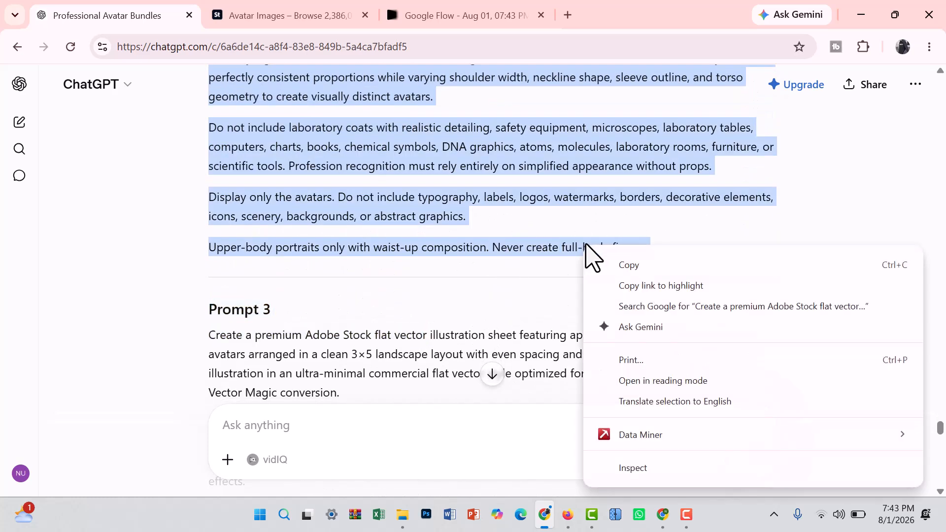
pyautogui.click(627, 266)
# Step: Switch to Google Flow, paste the Prompt 2 text and submit it to generate the second avatar sheet
pyautogui.click(434, 10)
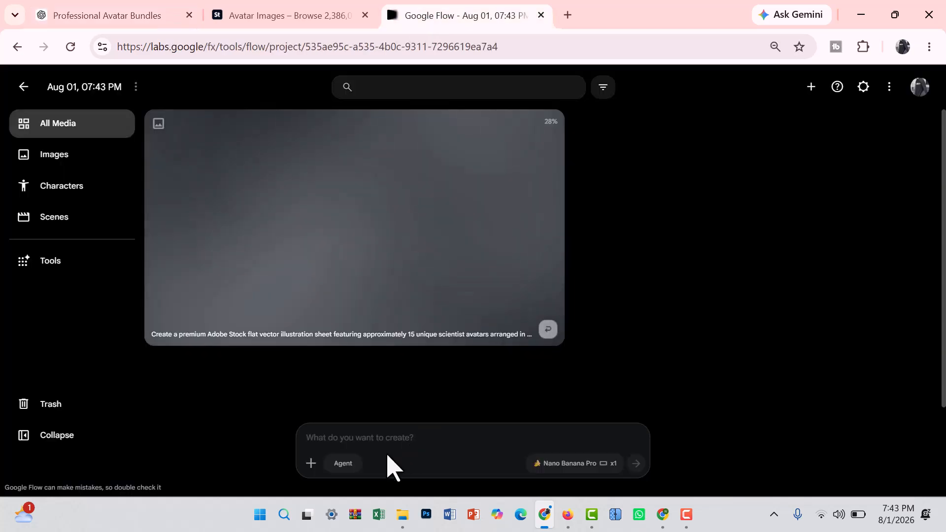
pyautogui.rightClick(347, 437)
pyautogui.click(415, 269)
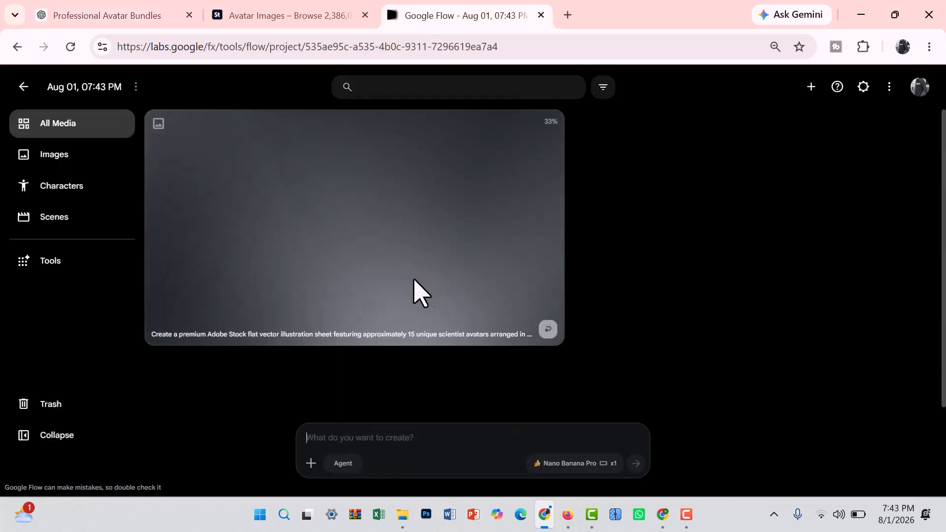
pyautogui.click(636, 463)
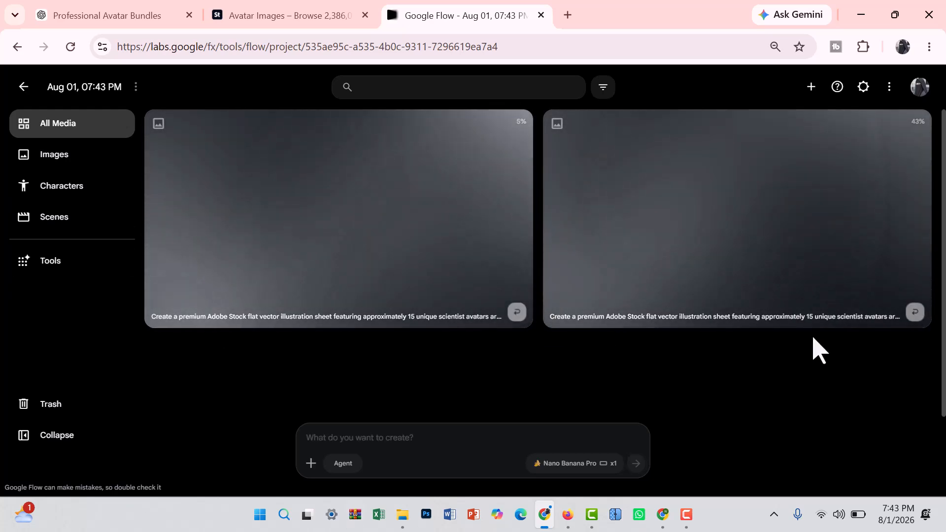
# Step: Go back to ChatGPT and copy the full text of Prompt 3, through its upper-body avatars paragraph
pyautogui.click(74, 18)
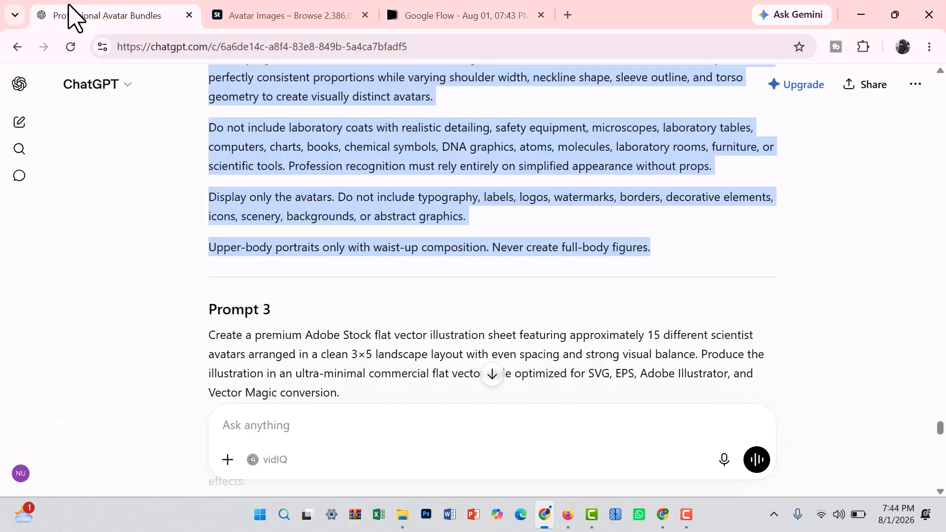
pyautogui.scroll(-2, 377, 297)
pyautogui.moveTo(210, 261); pyautogui.dragTo(519, 326)
pyautogui.scroll(-5, 350, 338)
pyautogui.scroll(-3, 517, 327)
pyautogui.moveTo(601, 329); pyautogui.dragTo(681, 341)
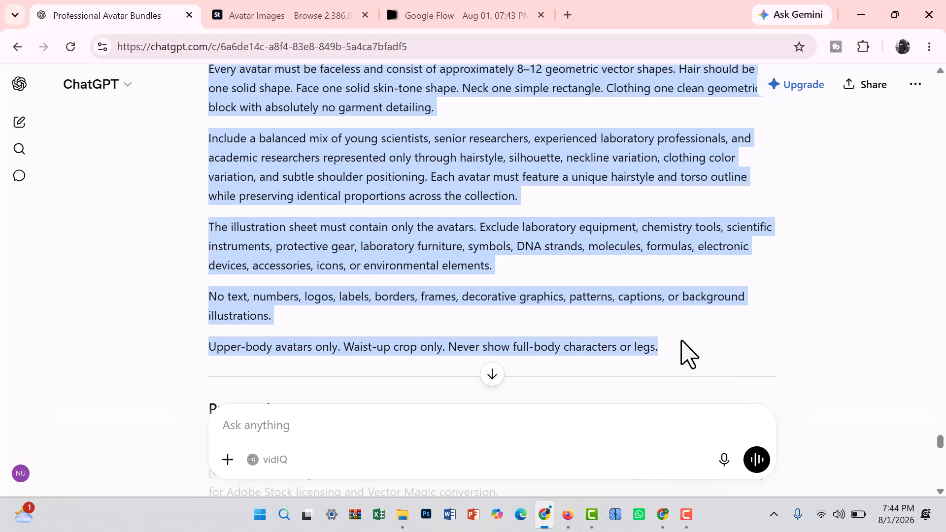
pyautogui.rightClick(612, 346)
pyautogui.click(338, 123)
# Step: Switch to Google Flow, submit the pasted Prompt 3 text to generate the third avatar sheet, and check the pending images
pyautogui.click(458, 14)
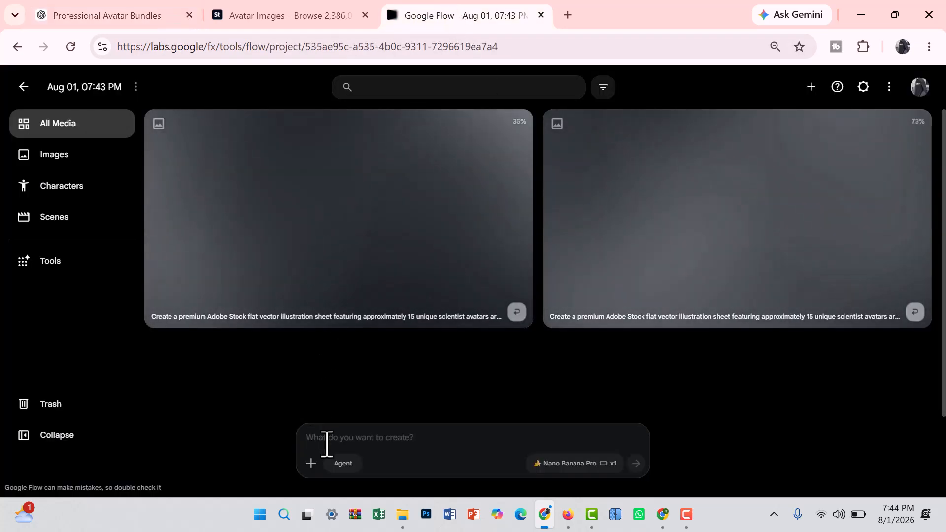
pyautogui.click(327, 442)
pyautogui.rightClick(327, 440)
pyautogui.click(385, 276)
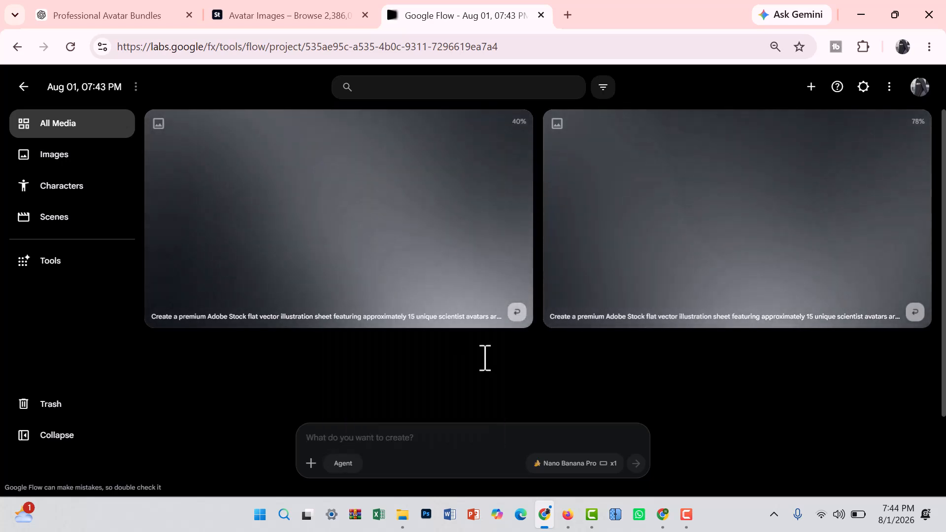
pyautogui.click(633, 464)
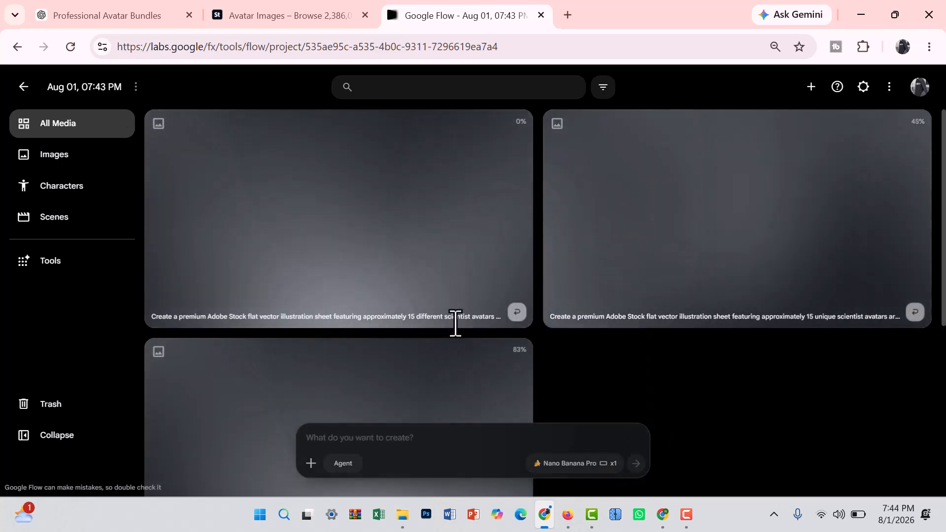
pyautogui.scroll(-5, 449, 335)
pyautogui.scroll(3, 534, 321)
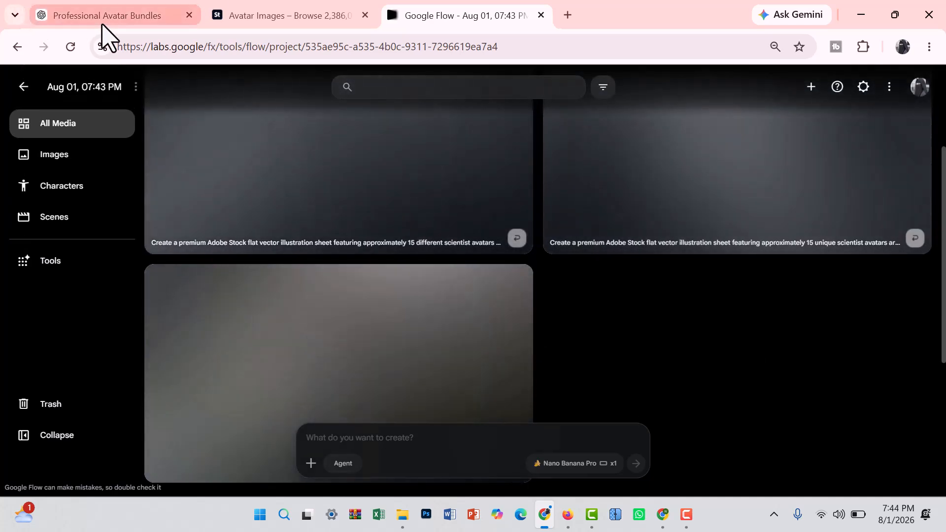
# Step: Go back to ChatGPT, find Prompt 4 and copy its full text, through the upper-body portraits line
pyautogui.click(102, 21)
pyautogui.scroll(-7, 365, 341)
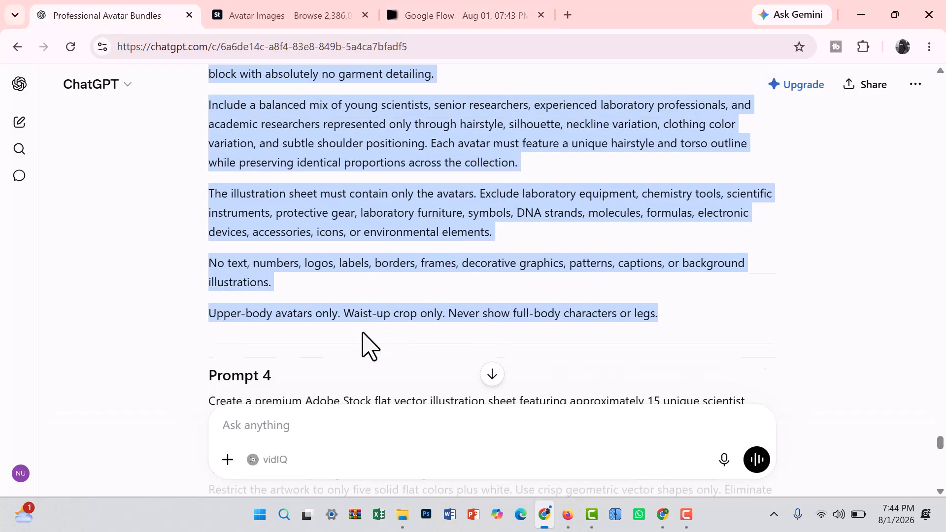
pyautogui.scroll(3, 345, 320)
pyautogui.scroll(-15, 337, 315)
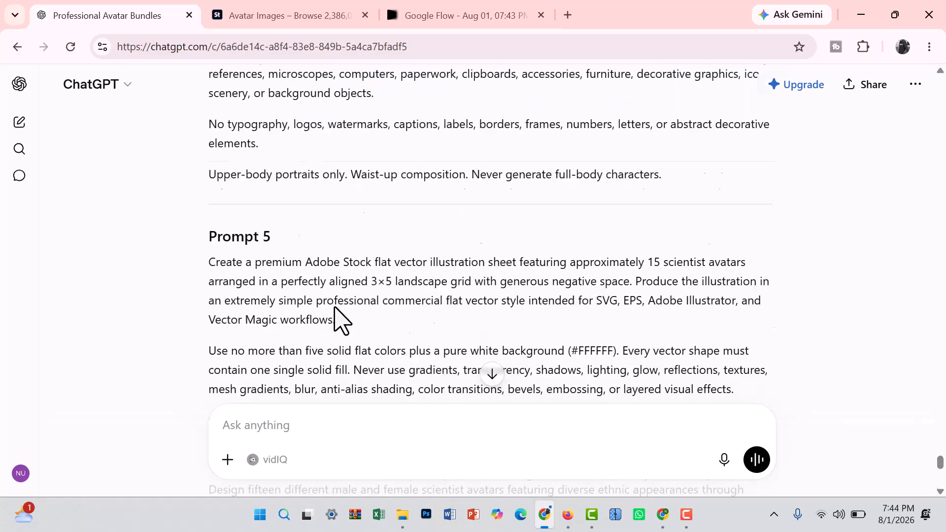
pyautogui.scroll(15, 340, 321)
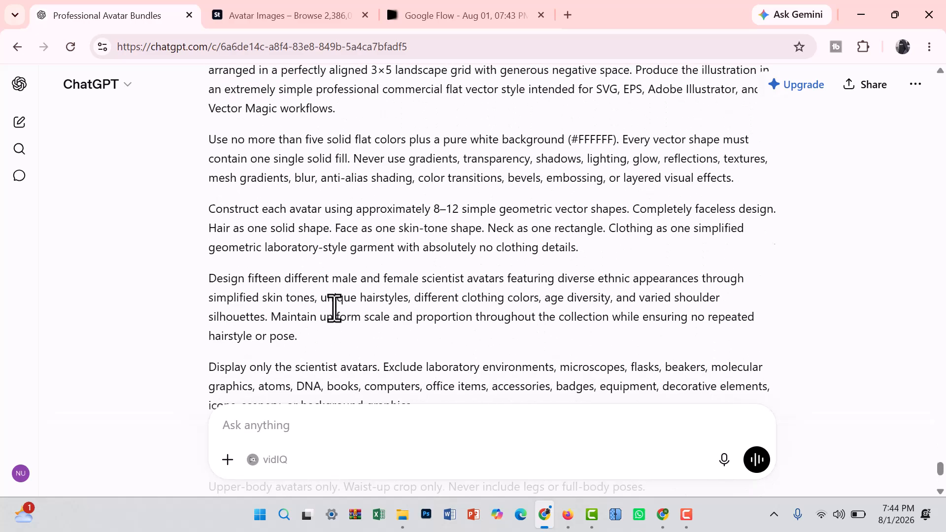
pyautogui.scroll(3, 213, 184)
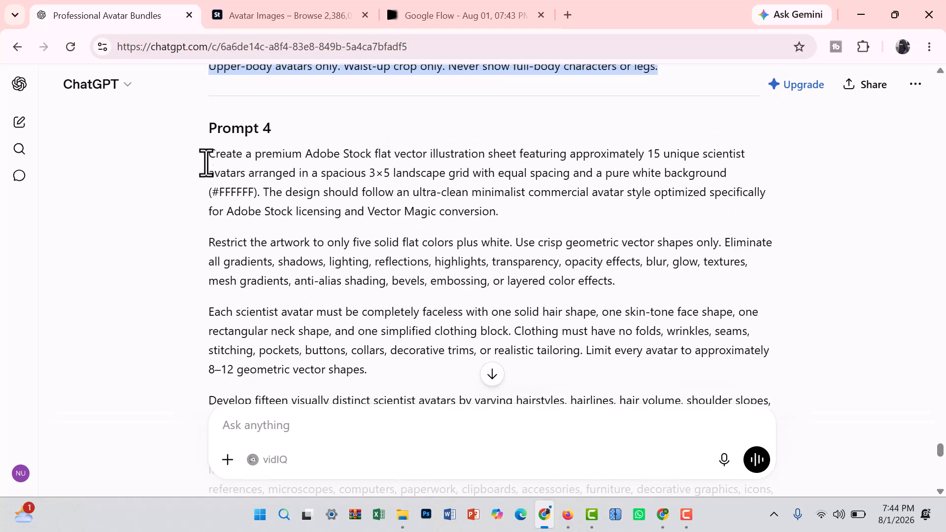
pyautogui.moveTo(209, 153); pyautogui.dragTo(656, 236)
pyautogui.scroll(-3, 425, 376)
pyautogui.scroll(-2, 464, 386)
pyautogui.scroll(-2, 720, 394)
pyautogui.scroll(-1, 721, 394)
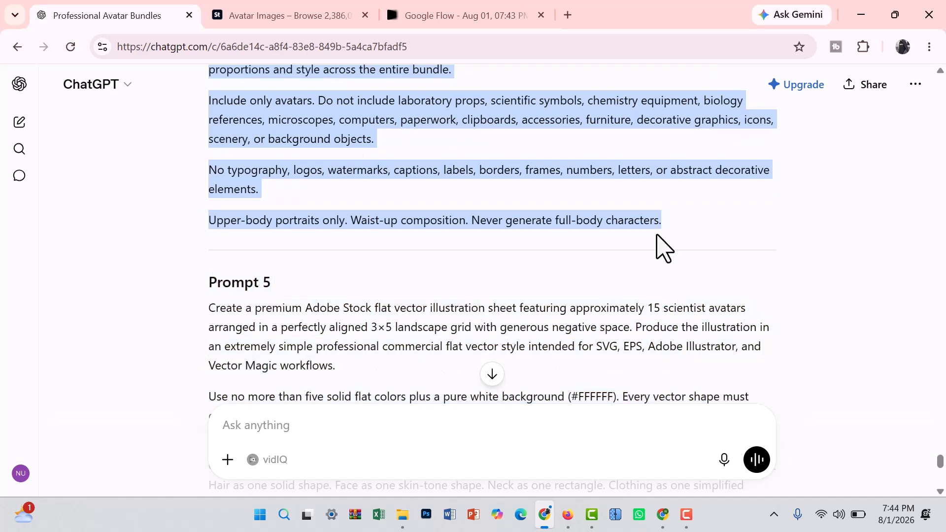
pyautogui.rightClick(627, 223)
pyautogui.click(494, 241)
# Step: Switch to Google Flow, paste the Prompt 4 text and submit it to generate the fourth avatar sheet
pyautogui.click(460, 13)
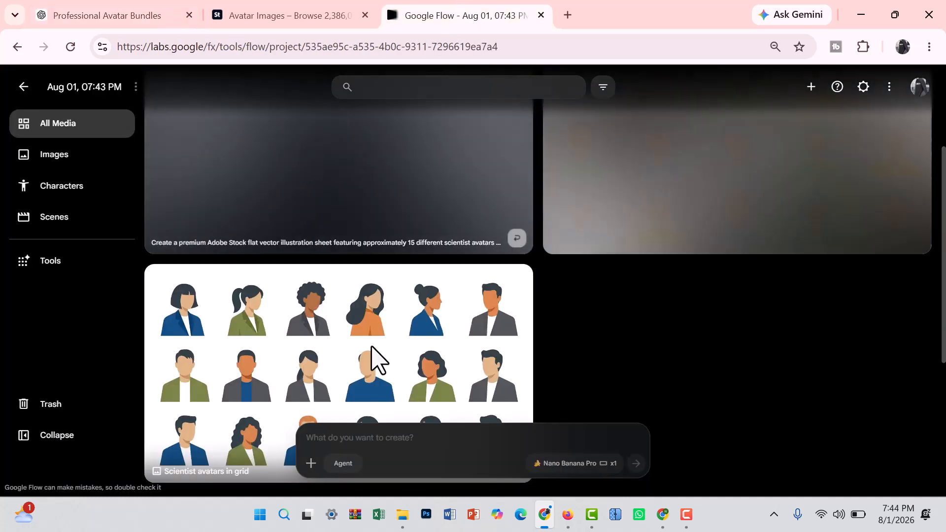
pyautogui.rightClick(369, 442)
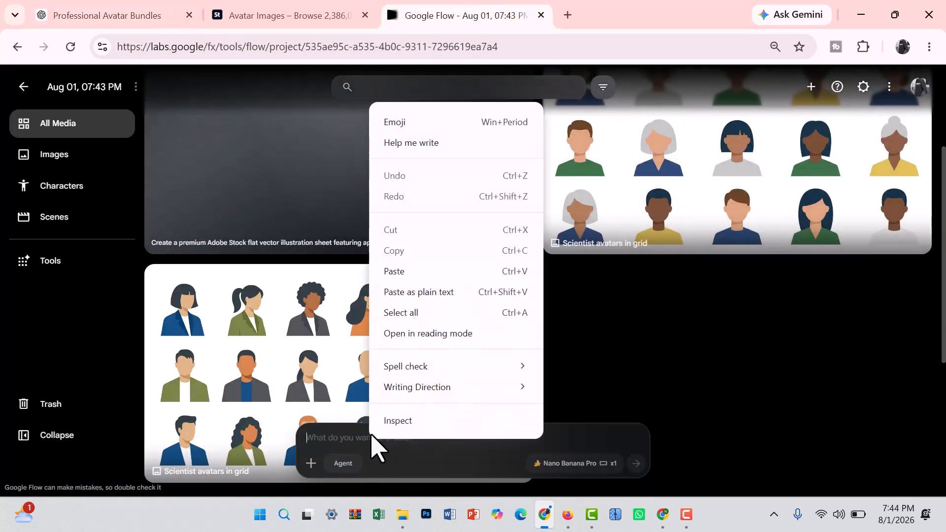
pyautogui.click(423, 275)
pyautogui.click(635, 463)
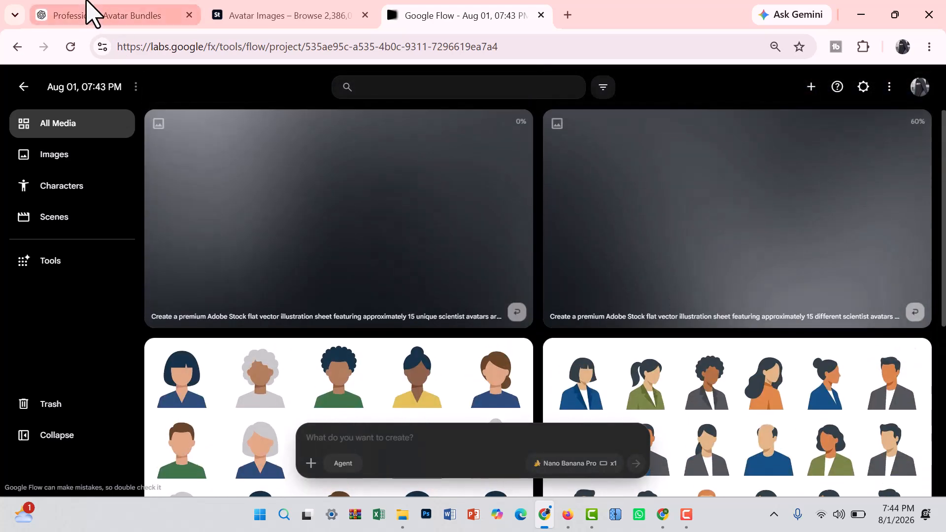
# Step: Go back to ChatGPT and copy the full text of Prompt 5, through its upper-body avatars line
pyautogui.click(106, 18)
pyautogui.scroll(-3, 313, 321)
pyautogui.moveTo(206, 159); pyautogui.dragTo(630, 301)
pyautogui.scroll(-2, 522, 370)
pyautogui.scroll(-1, 524, 374)
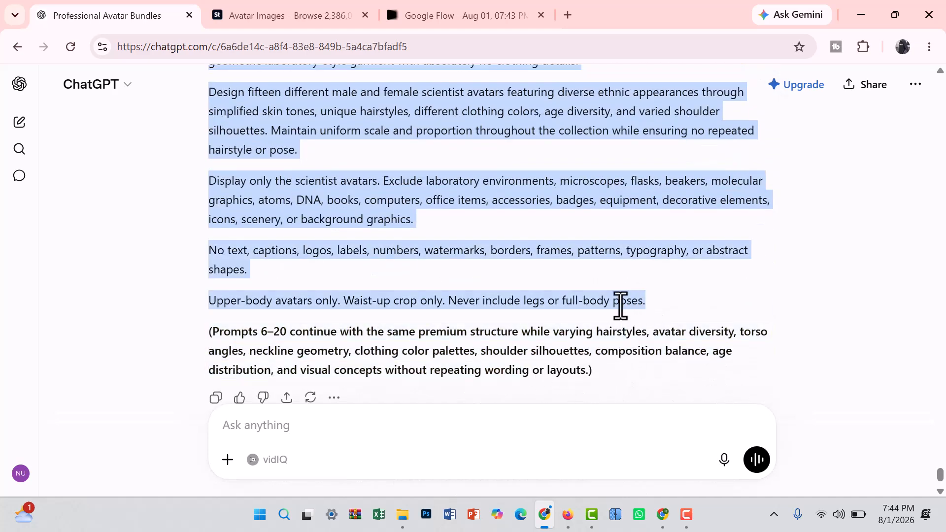
pyautogui.rightClick(617, 303)
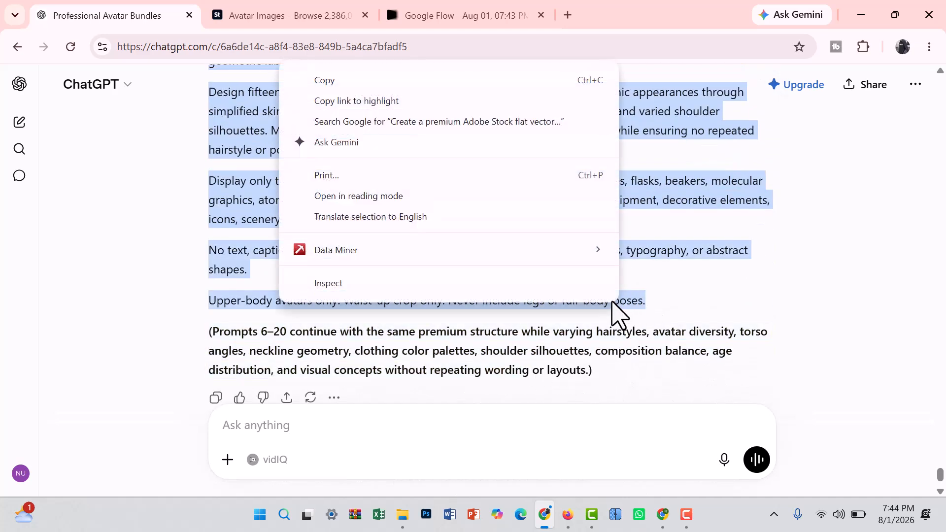
pyautogui.click(360, 81)
# Step: Switch to Google Flow, paste the Prompt 5 text and submit it to generate the fifth avatar sheet
pyautogui.click(475, 22)
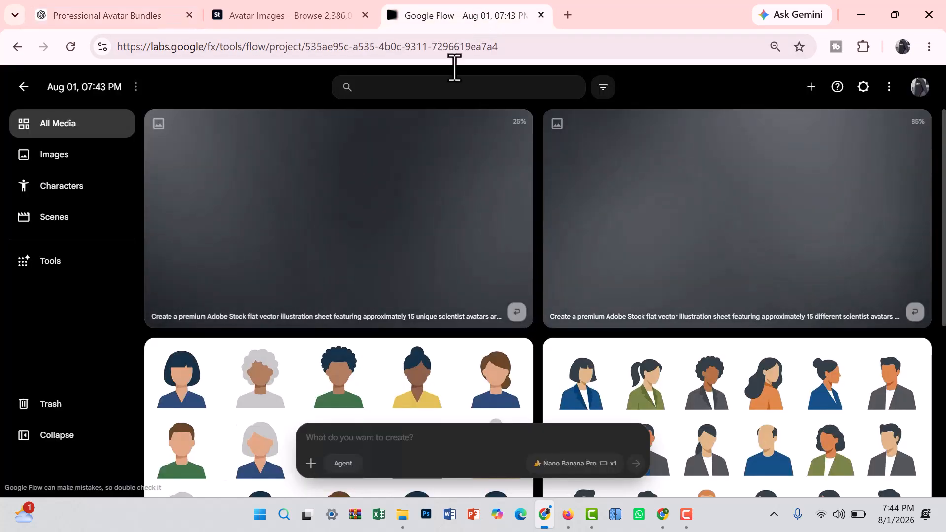
pyautogui.rightClick(321, 436)
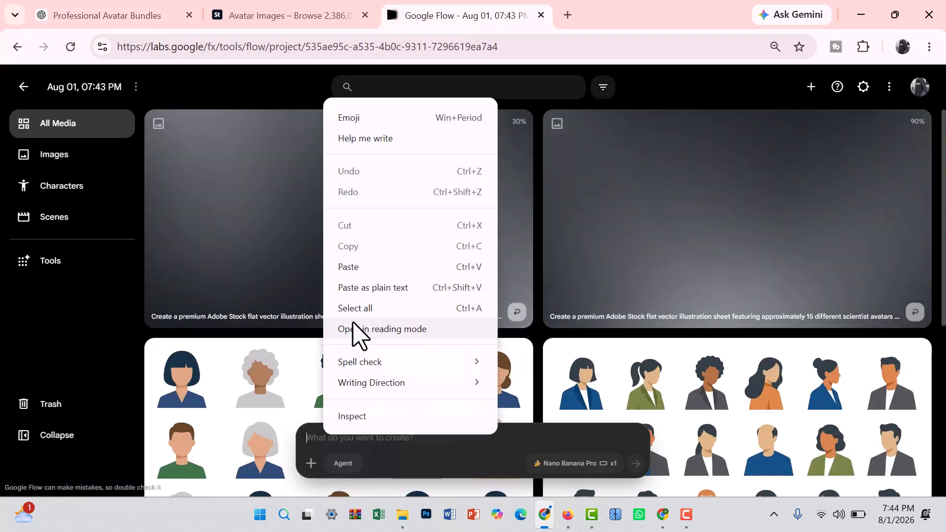
pyautogui.click(355, 268)
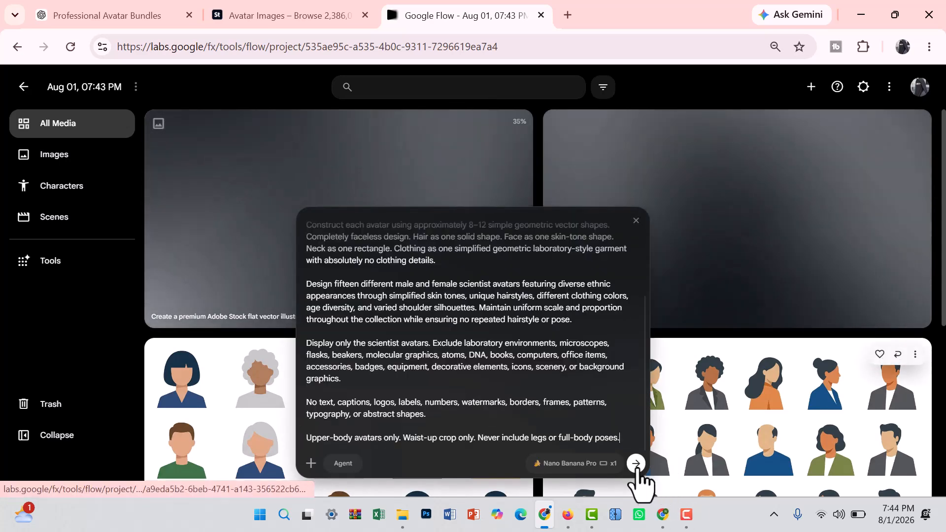
pyautogui.click(635, 465)
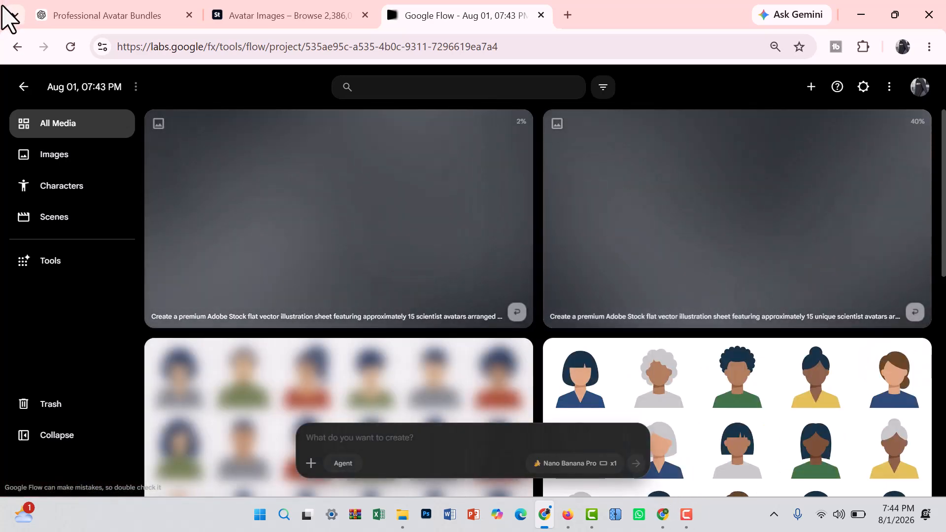
# Step: Check the end of the prompt list in ChatGPT, return to Google Flow and close the Adobe Stock browser tab
pyautogui.click(84, 17)
pyautogui.scroll(-2, 323, 331)
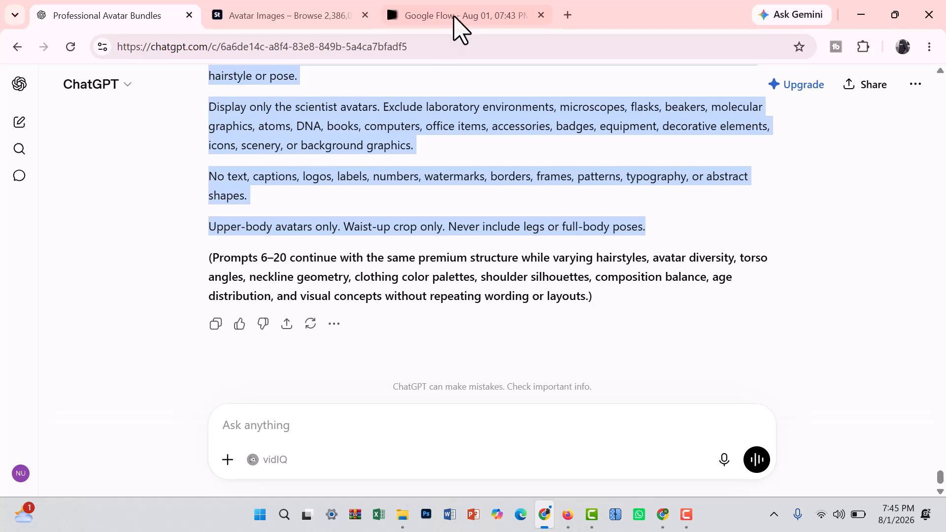
pyautogui.click(286, 15)
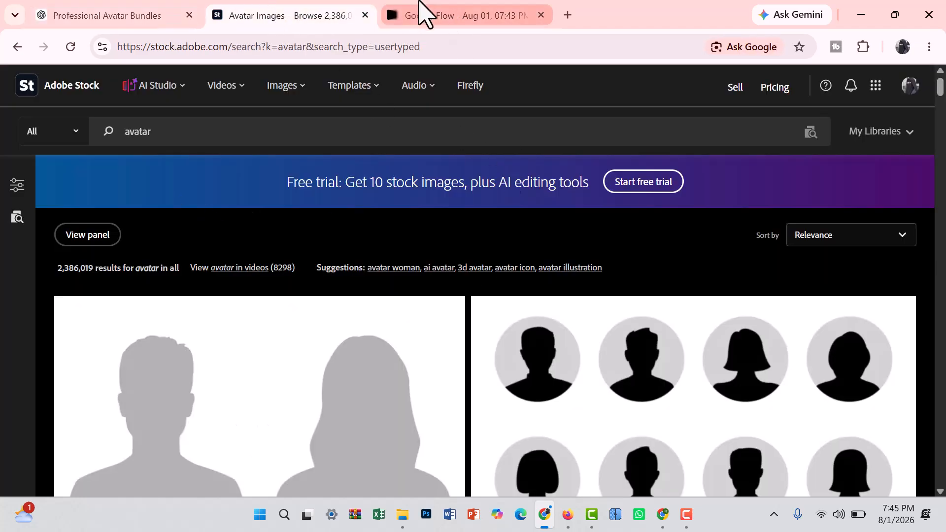
pyautogui.click(418, 4)
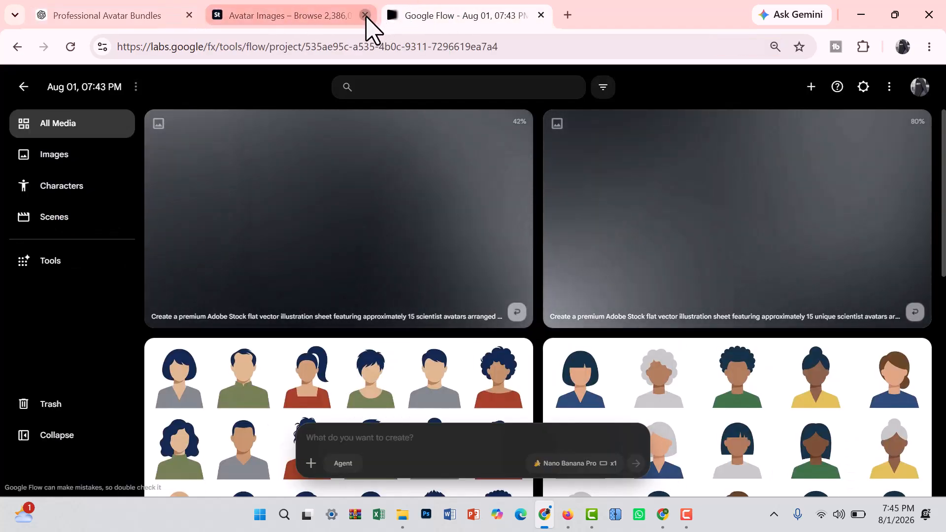
pyautogui.click(365, 15)
# Step: Review the generated sheets and download the grid with blue, green, grey and yellow clothing as a 2K upscaled image
pyautogui.scroll(-6, 372, 253)
pyautogui.scroll(-5, 414, 320)
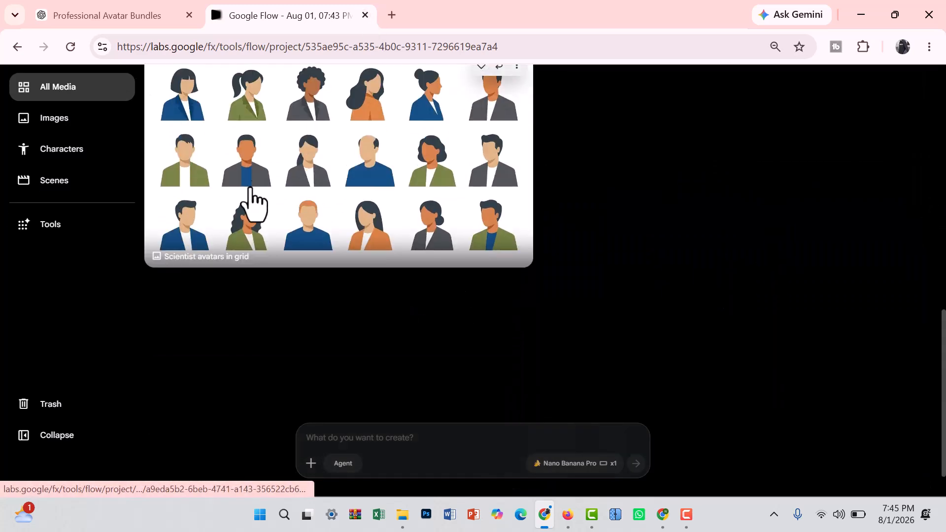
pyautogui.scroll(3, 394, 247)
pyautogui.scroll(3, 785, 202)
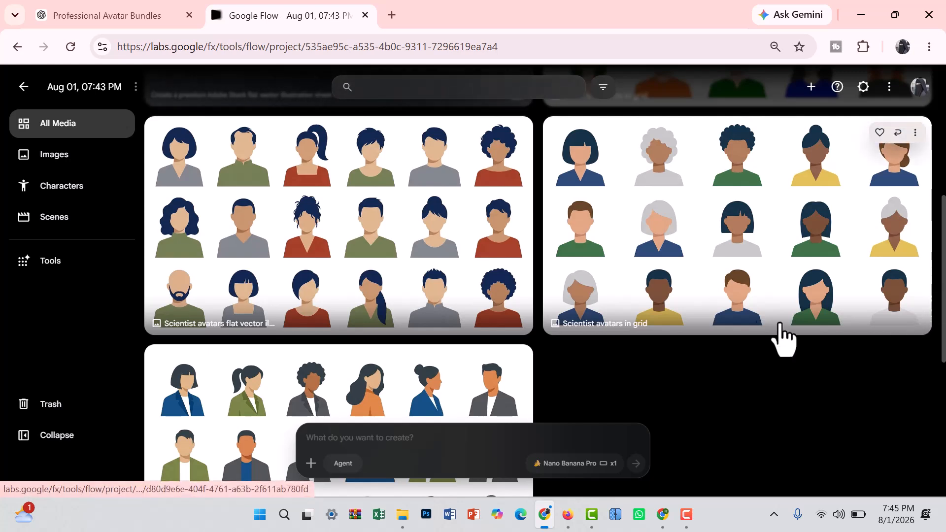
pyautogui.click(915, 132)
pyautogui.moveTo(887, 263)
pyautogui.click(775, 308)
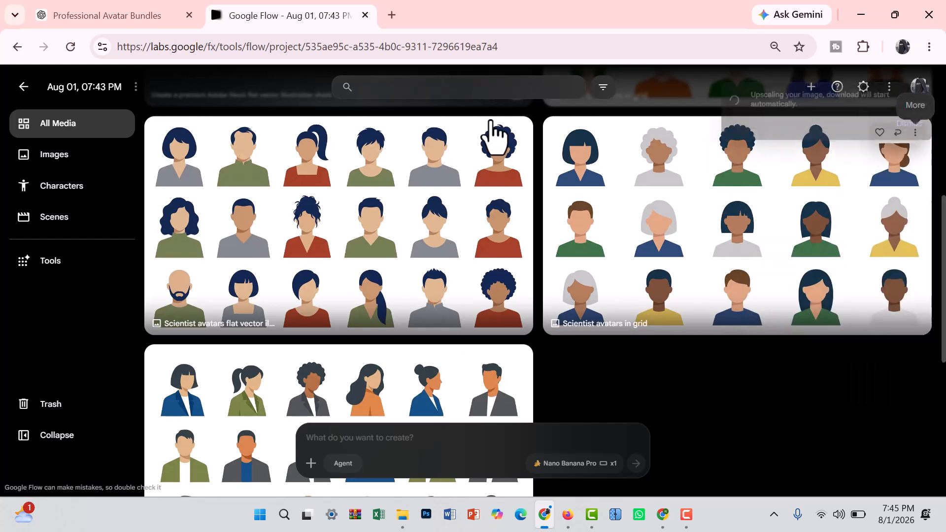
# Step: Download the navy-haired avatar sheet with grey, olive and red clothing as an upscaled image, after viewing it enlarged
pyautogui.click(477, 273)
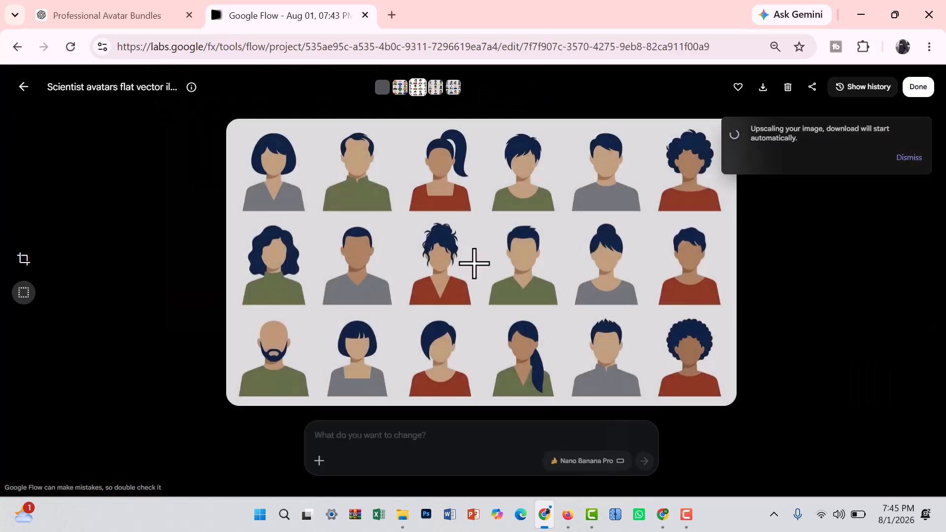
pyautogui.click(24, 87)
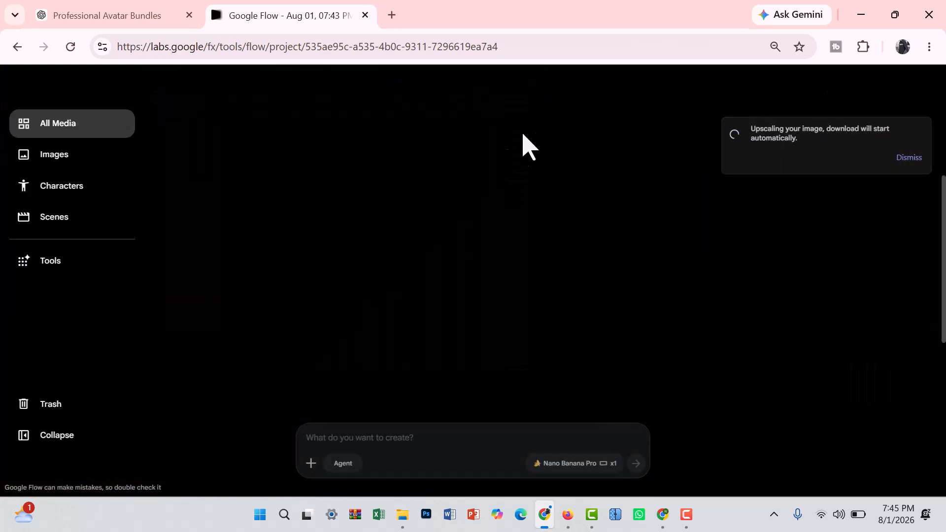
pyautogui.click(515, 184)
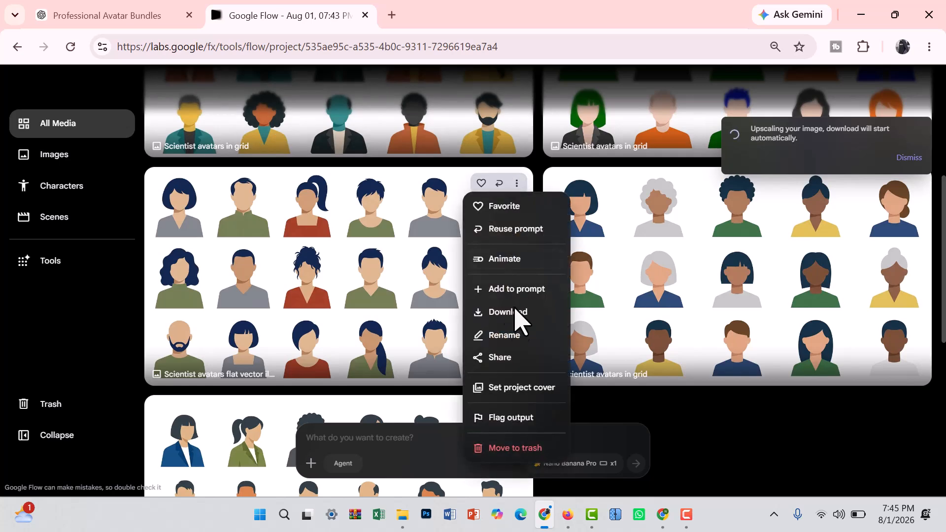
pyautogui.click(515, 318)
pyautogui.scroll(-5, 390, 295)
# Step: Download the first generated sheet, showing avatars in open jackets and varied poses, as a 2K upscaled image
pyautogui.click(517, 192)
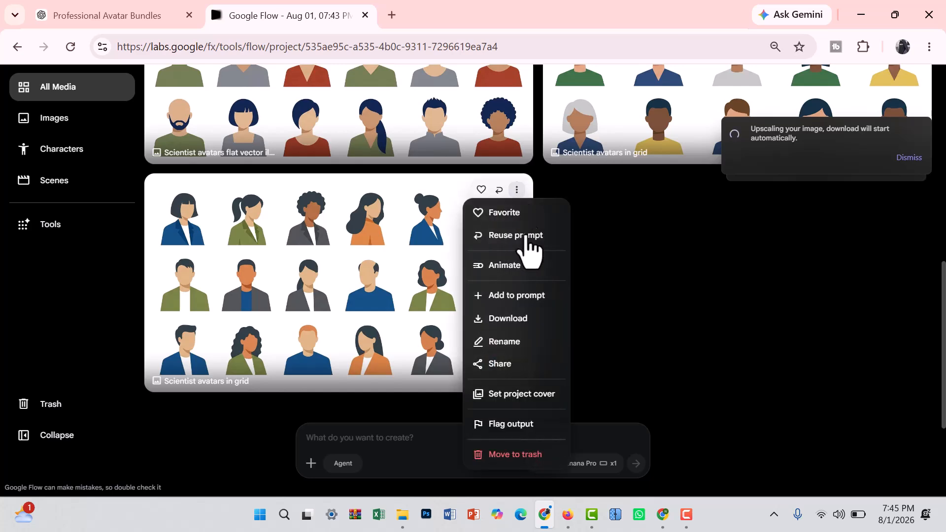
pyautogui.click(514, 320)
pyautogui.click(594, 369)
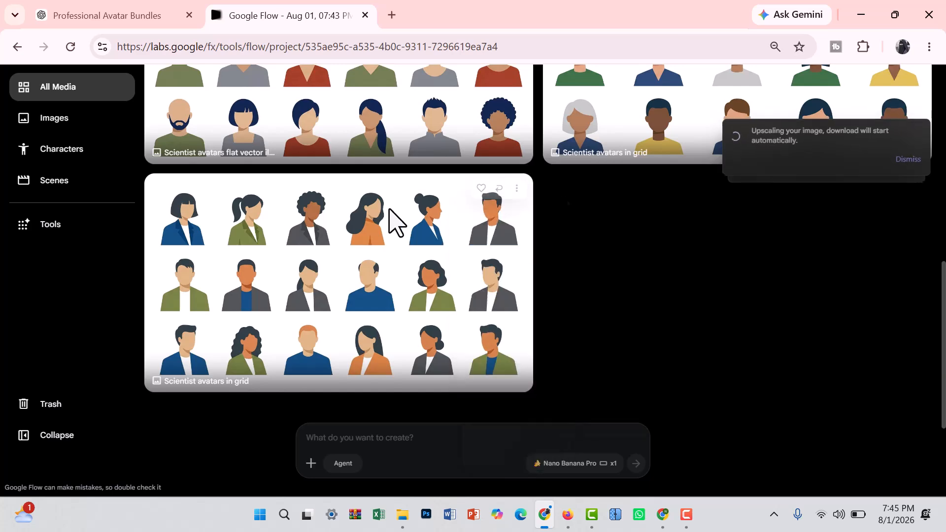
# Step: Dismiss the upscaling notices and download the avatar sheet with bright blue, green and orange hair as a 2K upscaled image
pyautogui.scroll(5, 391, 222)
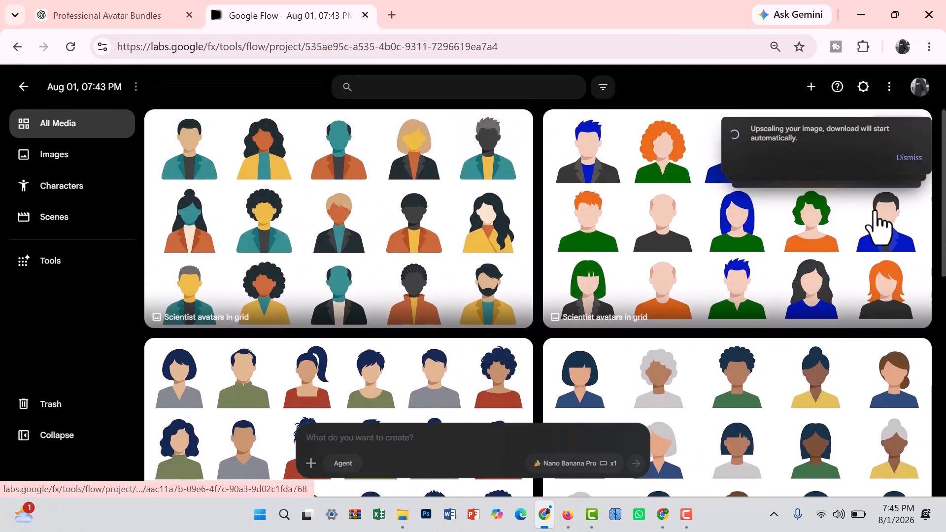
pyautogui.click(911, 158)
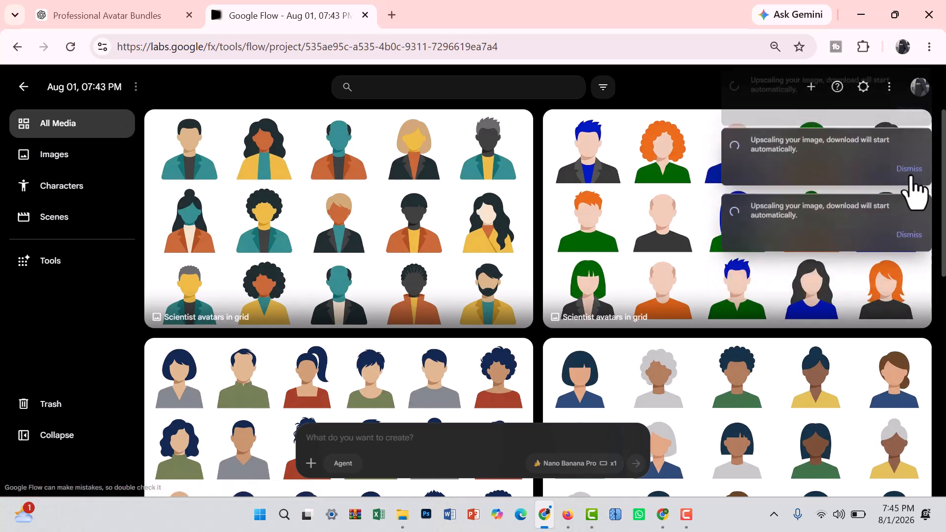
pyautogui.click(911, 157)
pyautogui.click(911, 158)
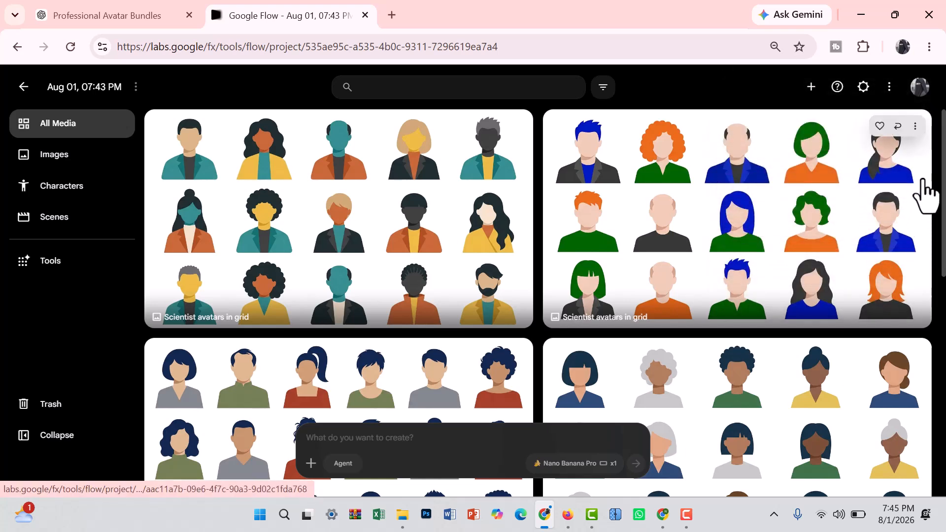
pyautogui.click(916, 129)
pyautogui.moveTo(877, 261)
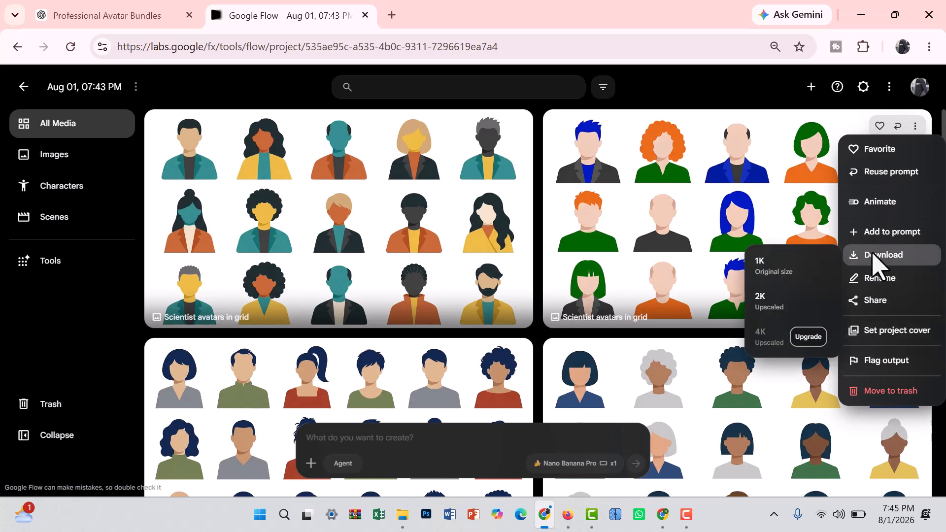
pyautogui.click(771, 308)
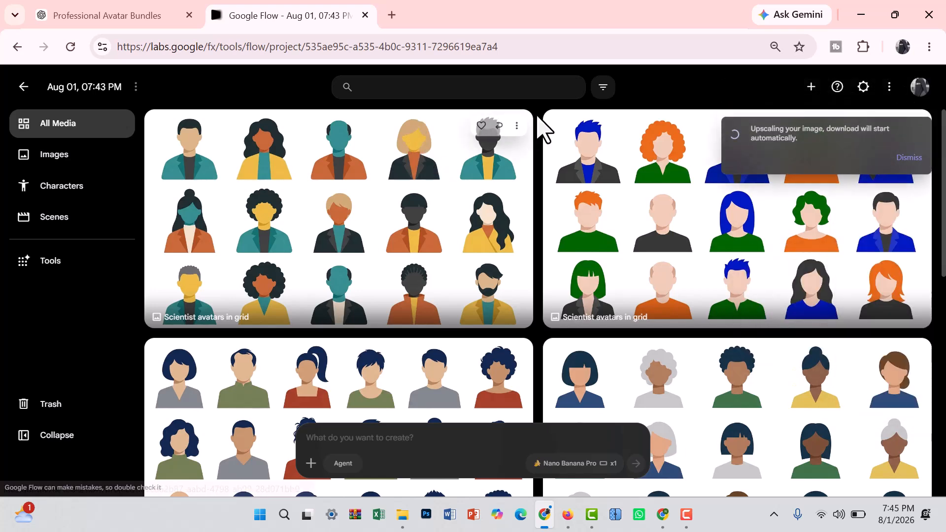
# Step: Download the newest avatar sheet, with teal, orange and yellow clothing, as a 2K upscaled image
pyautogui.click(517, 127)
pyautogui.moveTo(523, 256)
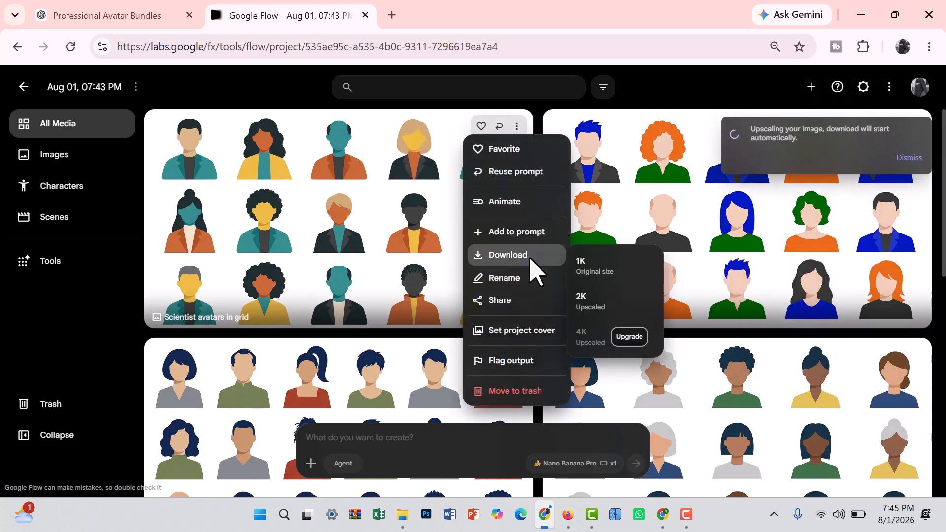
pyautogui.click(589, 309)
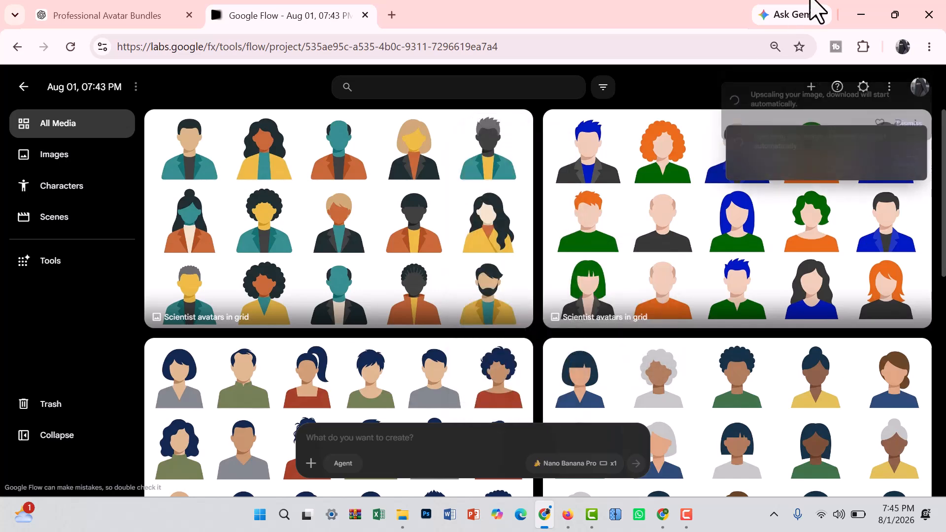
# Step: Minimise the browser, launch Vector Magic from the desktop and start Batch Processing
pyautogui.click(860, 15)
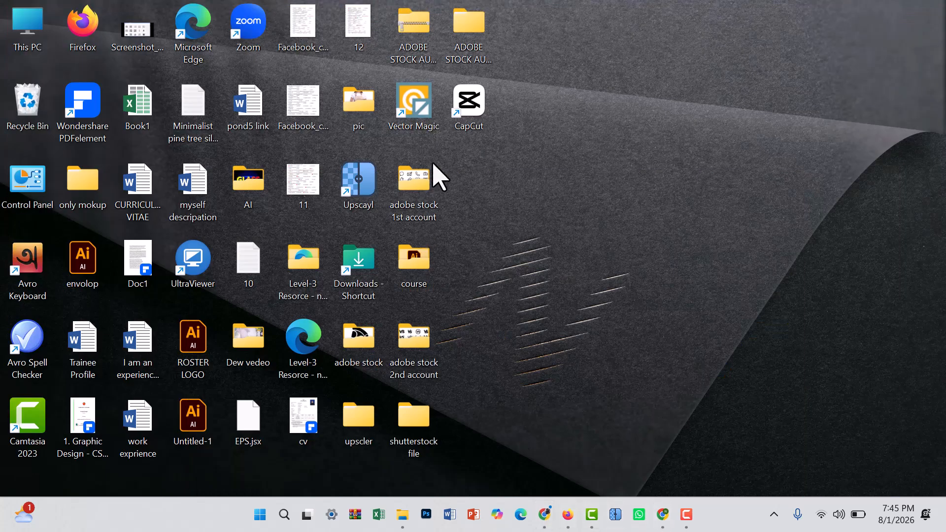
pyautogui.doubleClick(424, 113)
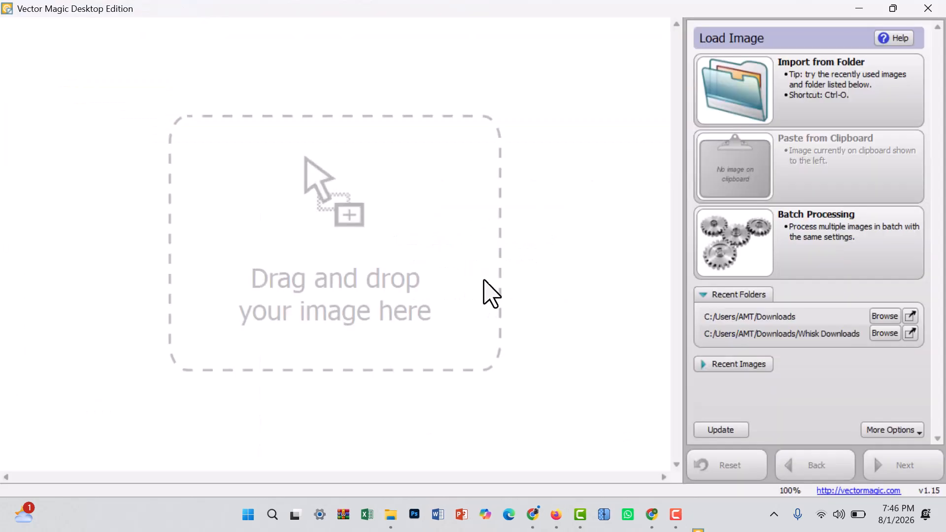
pyautogui.click(830, 241)
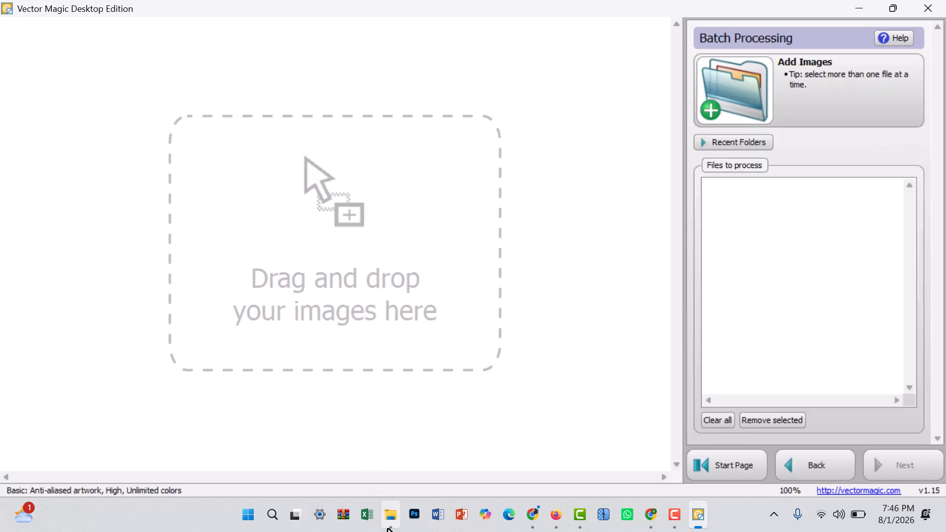
# Step: Refresh the Downloads folder in File Explorer, look through it for the avatar sheets and close the window
pyautogui.moveTo(392, 512)
pyautogui.click(387, 459)
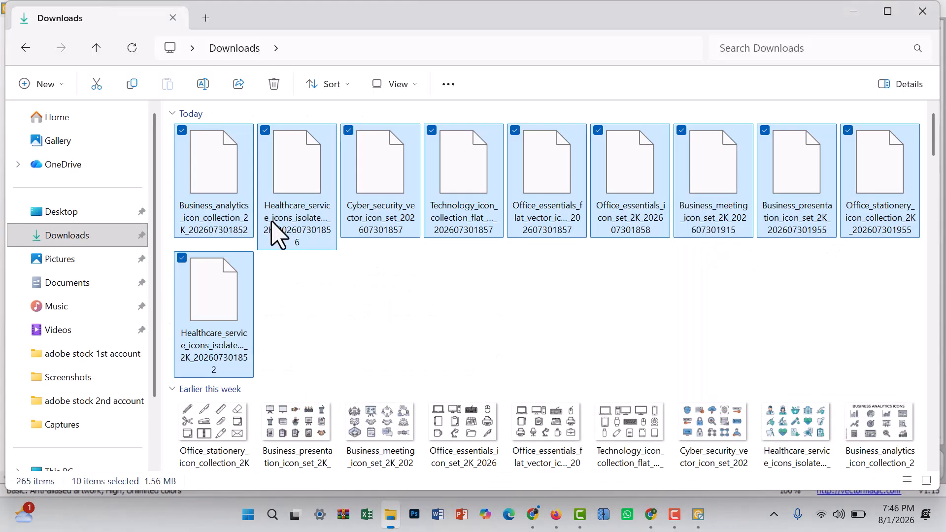
pyautogui.click(91, 241)
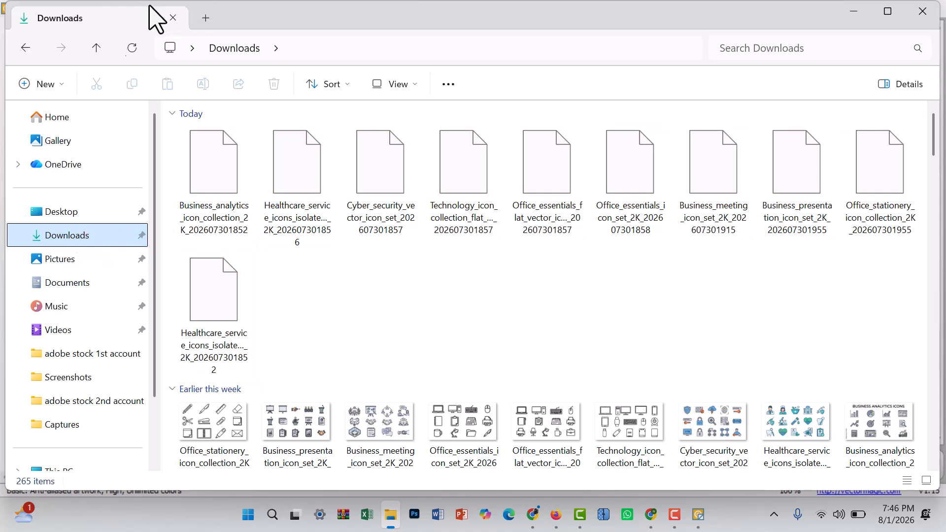
pyautogui.click(127, 51)
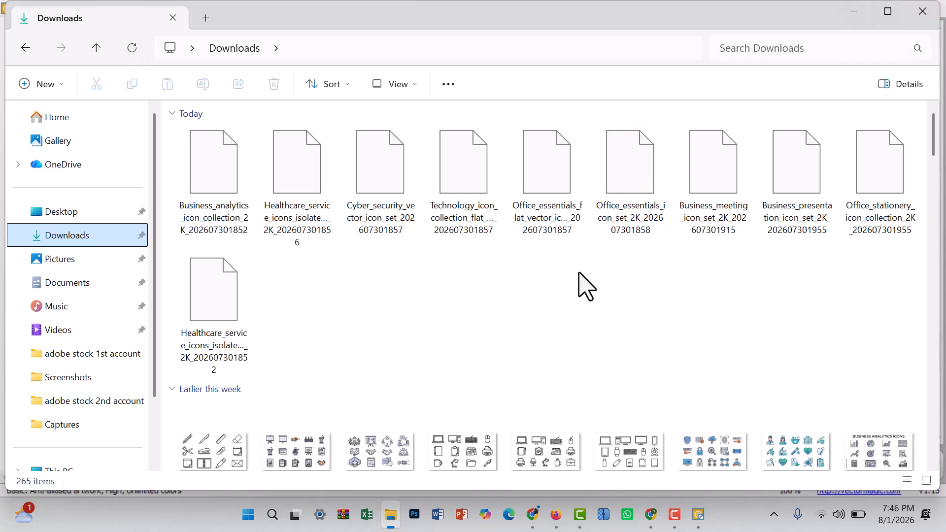
pyautogui.scroll(-5, 583, 276)
pyautogui.scroll(5, 583, 283)
pyautogui.click(911, 11)
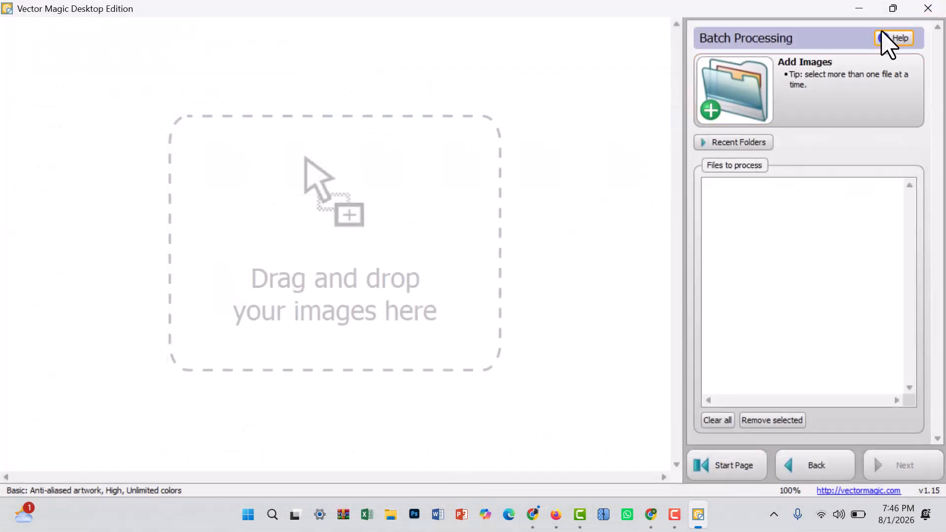
# Step: Reopen the Downloads folder in File Explorer to check for the avatar sheets, and switch back to Google Flow to check the upscaling status
pyautogui.click(860, 9)
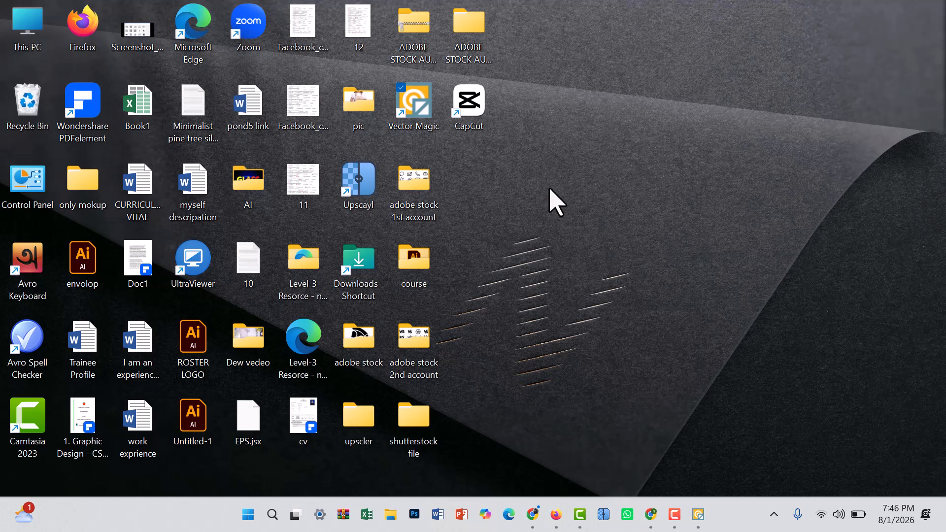
pyautogui.press('super+e')
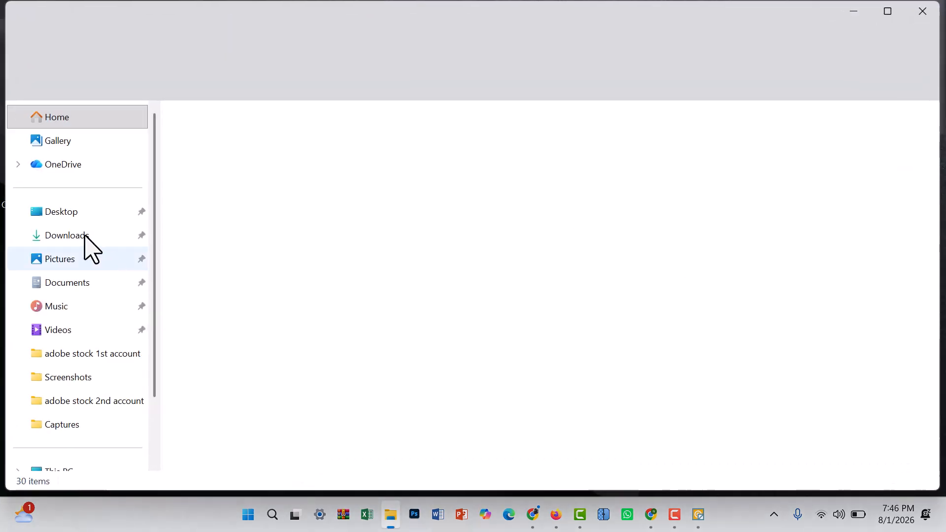
pyautogui.click(64, 236)
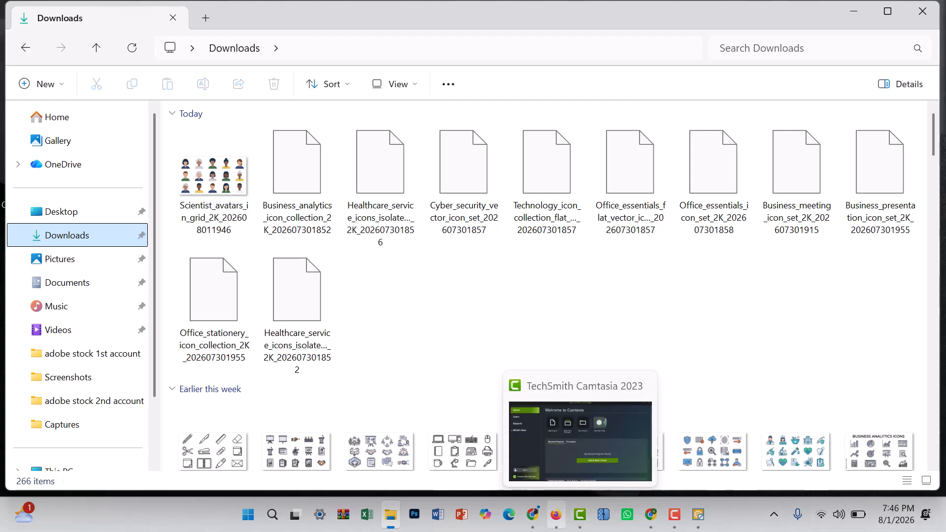
pyautogui.moveTo(532, 515)
pyautogui.click(528, 428)
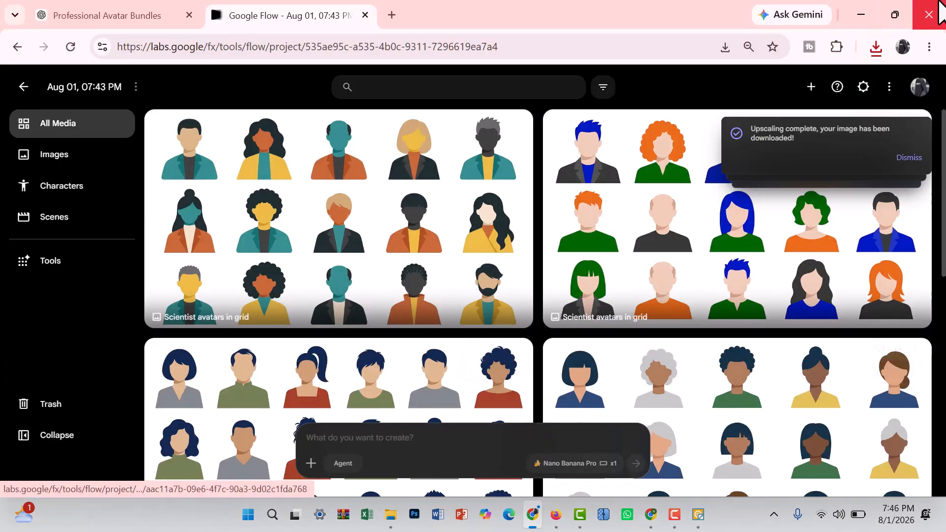
# Step: Add the five scientist avatar sheets from Downloads to the Vector Magic batch and process them with auto-detect settings and .eps export
pyautogui.click(848, 13)
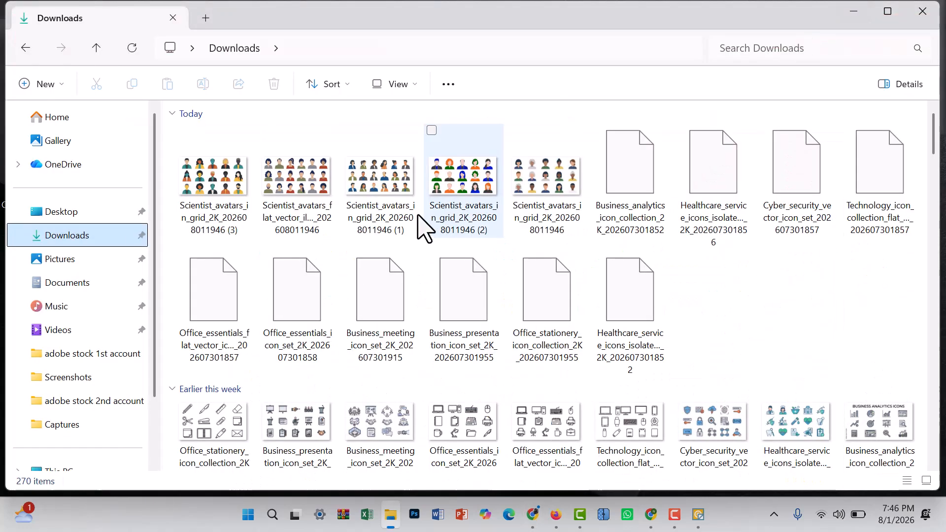
pyautogui.moveTo(172, 180); pyautogui.dragTo(844, 216)
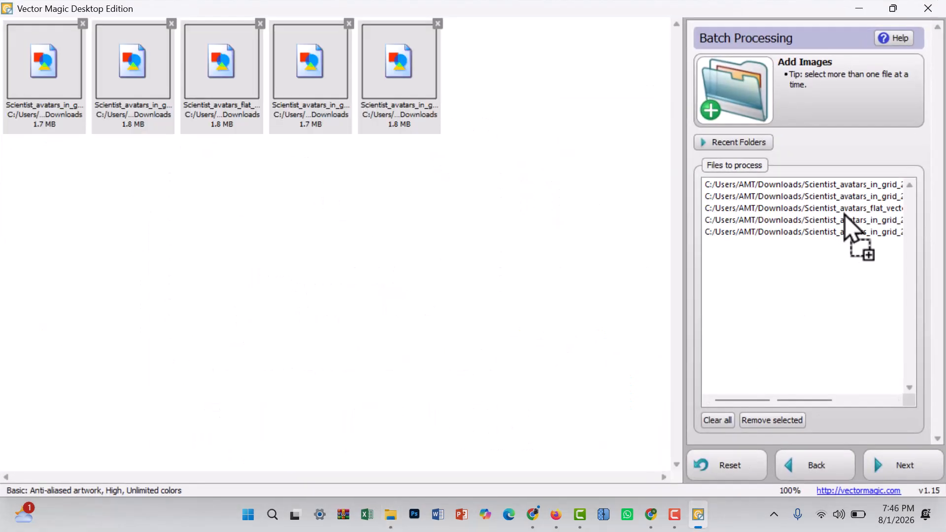
pyautogui.click(919, 467)
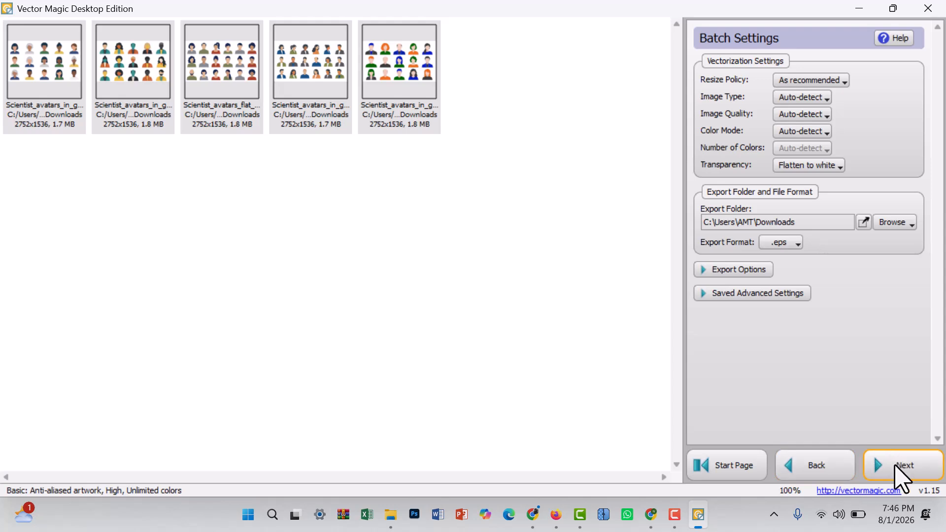
pyautogui.click(903, 478)
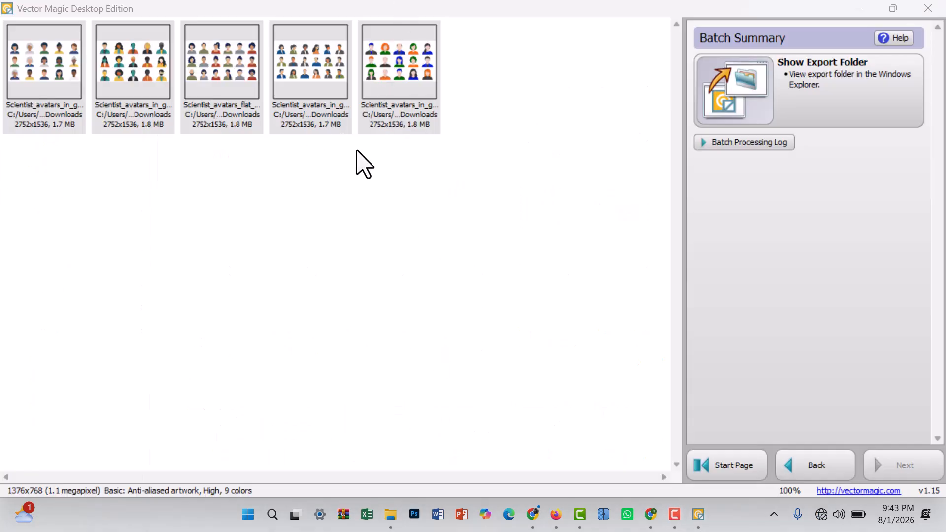
# Step: Minimise the Vector Magic and Downloads windows and launch Adobe Illustrator 2020 through Windows search
pyautogui.click(859, 10)
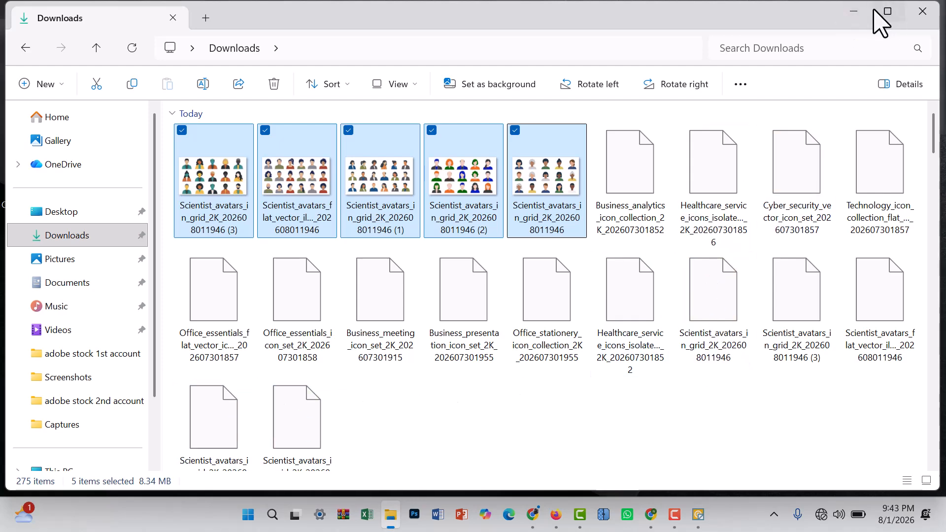
pyautogui.click(853, 12)
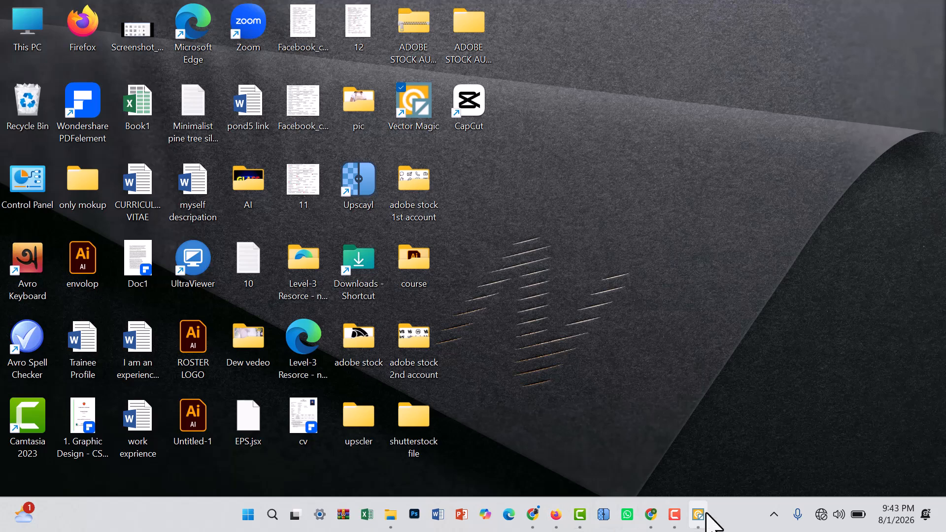
pyautogui.click(272, 515)
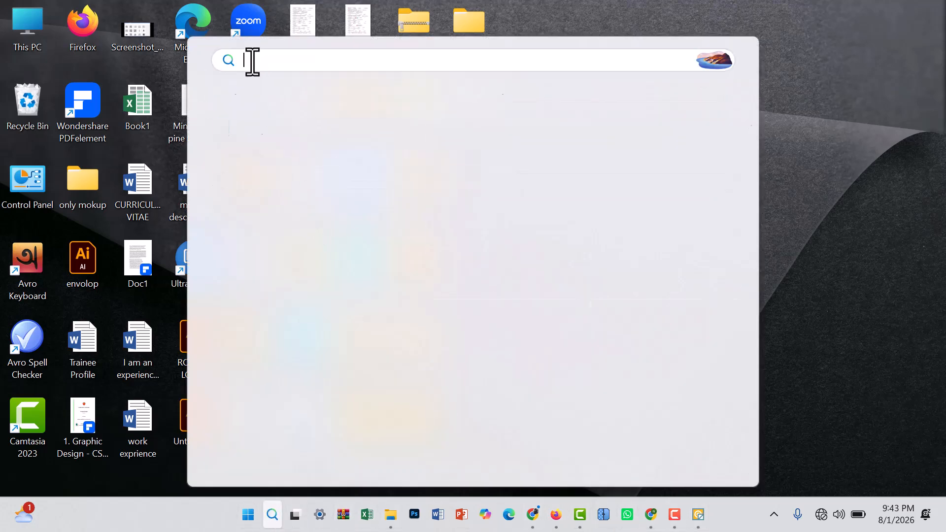
pyautogui.click(264, 173)
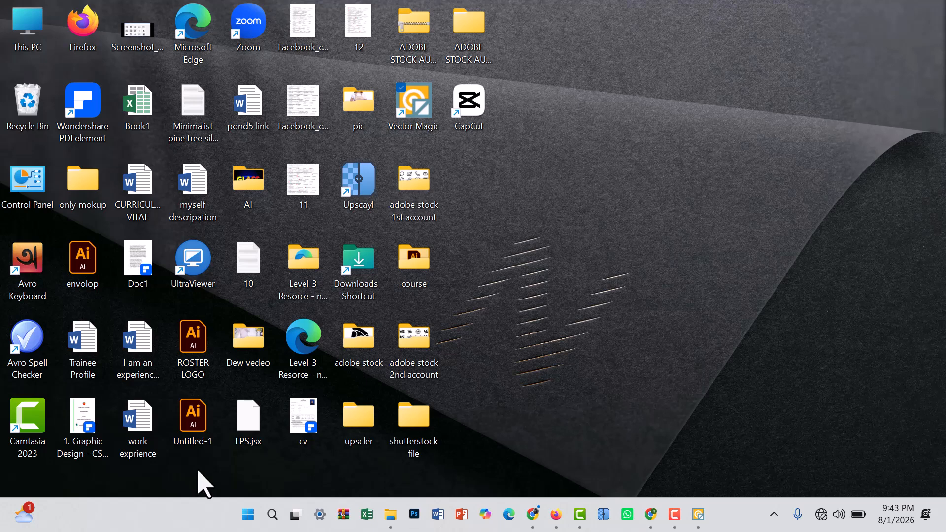
pyautogui.click(273, 515)
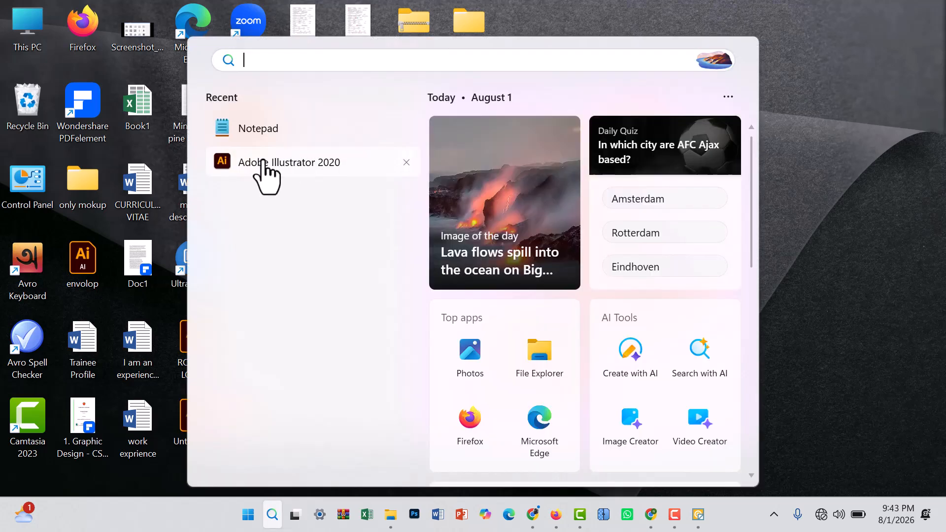
pyautogui.click(261, 165)
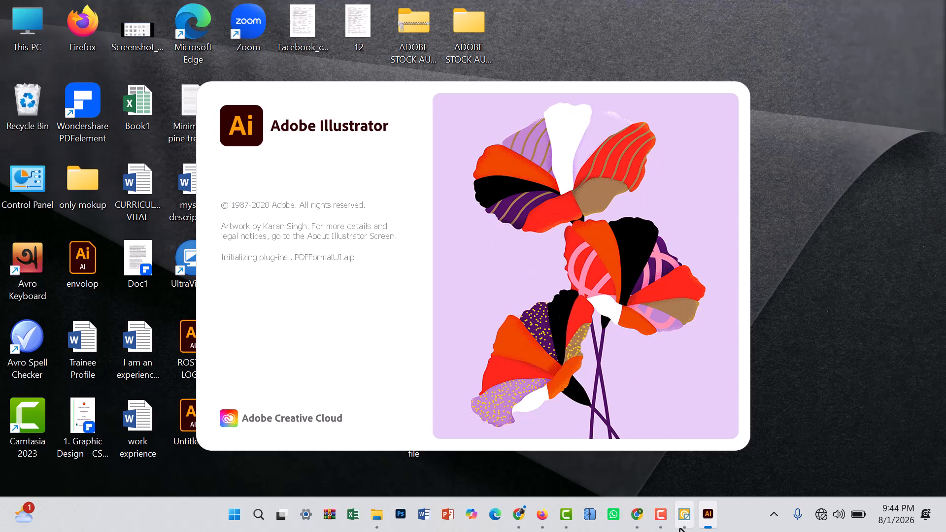
# Step: Close the Vector Magic, YouTube channel content and Firefox windows, and dismiss the Creative Cloud repair dialog
pyautogui.moveTo(684, 515)
pyautogui.click(752, 389)
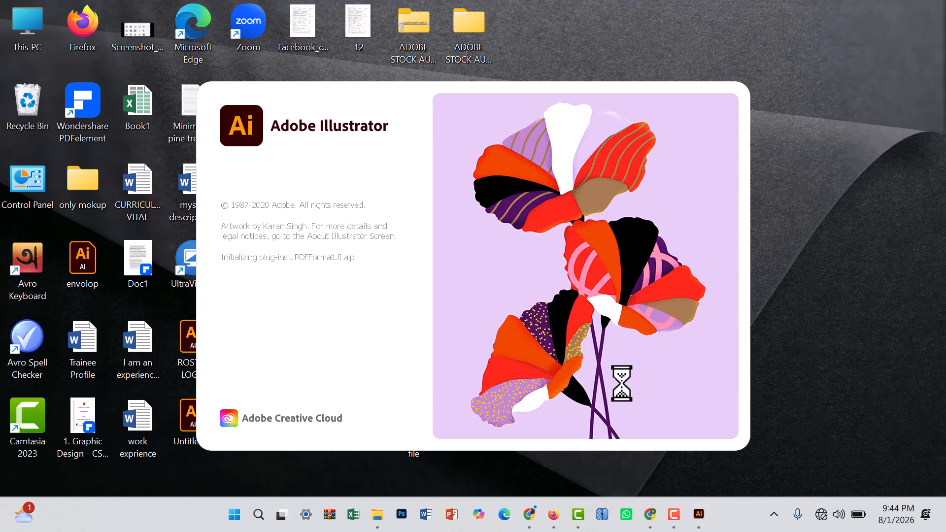
pyautogui.moveTo(649, 524)
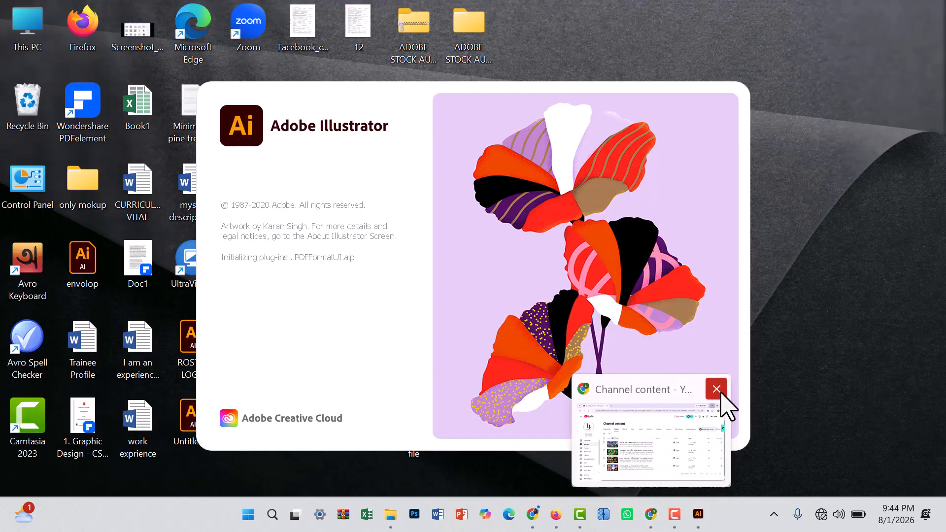
pyautogui.click(718, 389)
pyautogui.moveTo(567, 518)
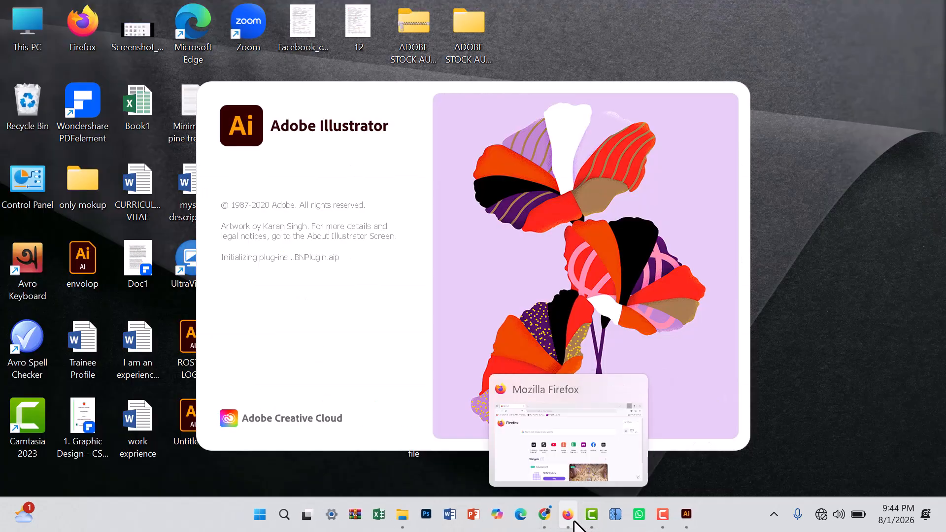
pyautogui.click(631, 389)
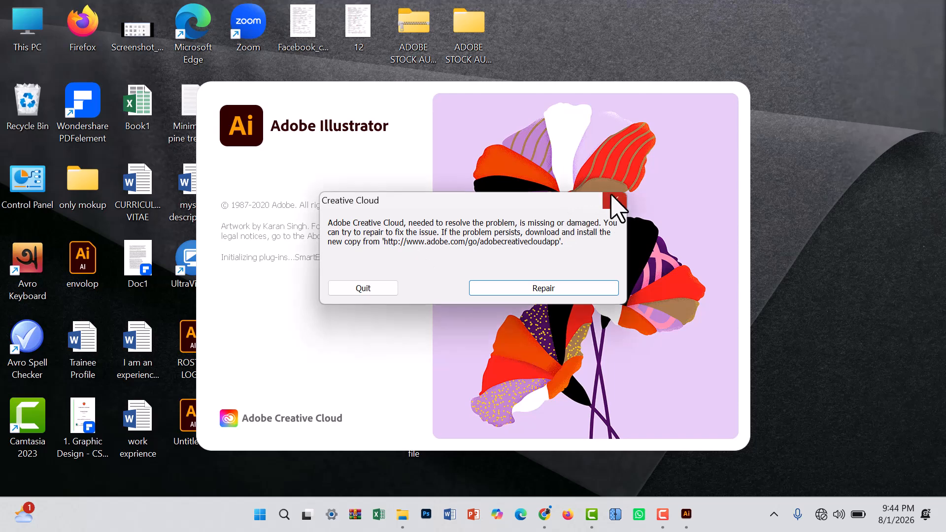
pyautogui.click(613, 201)
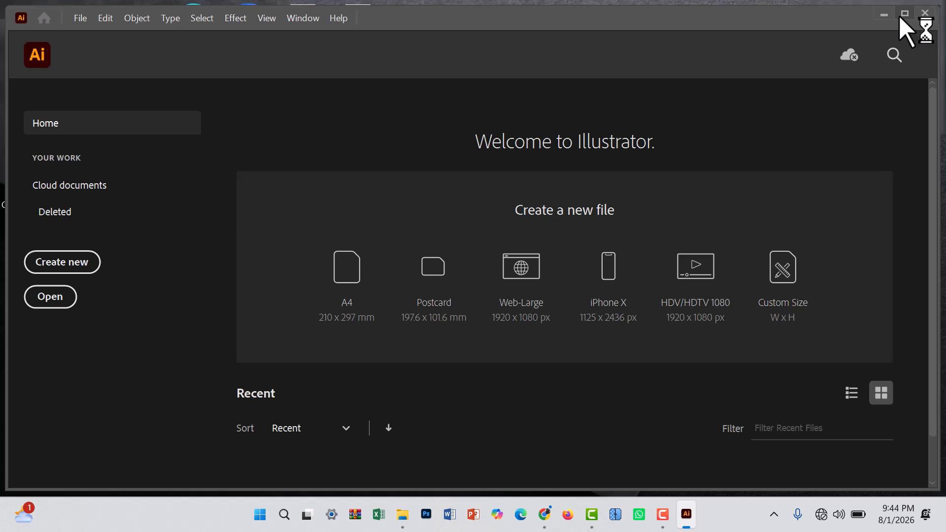
# Step: Maximise Illustrator and open the five scientist avatar EPS files together from the Downloads folder
pyautogui.click(902, 15)
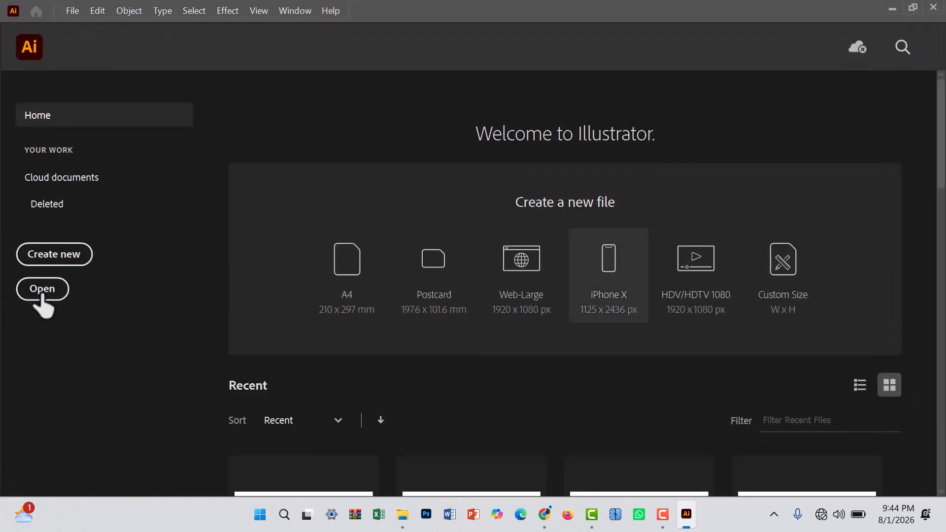
pyautogui.click(44, 290)
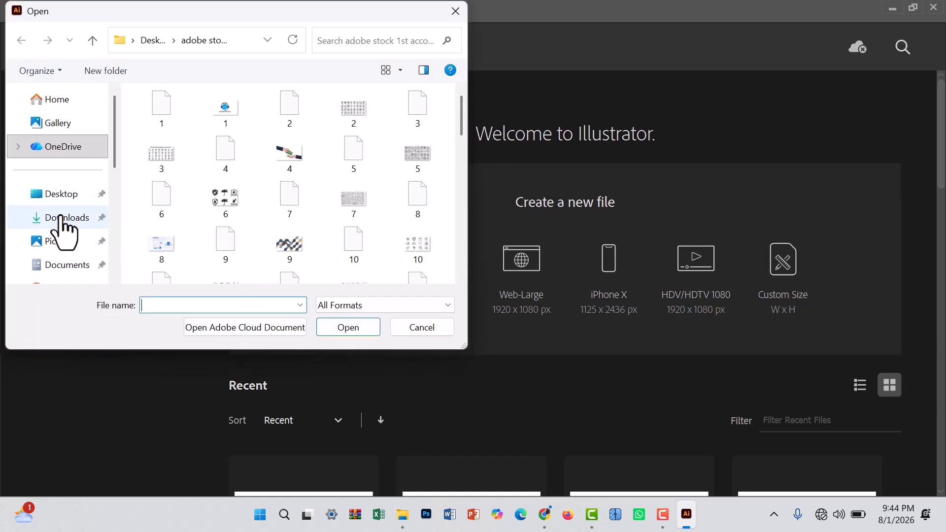
pyautogui.click(52, 217)
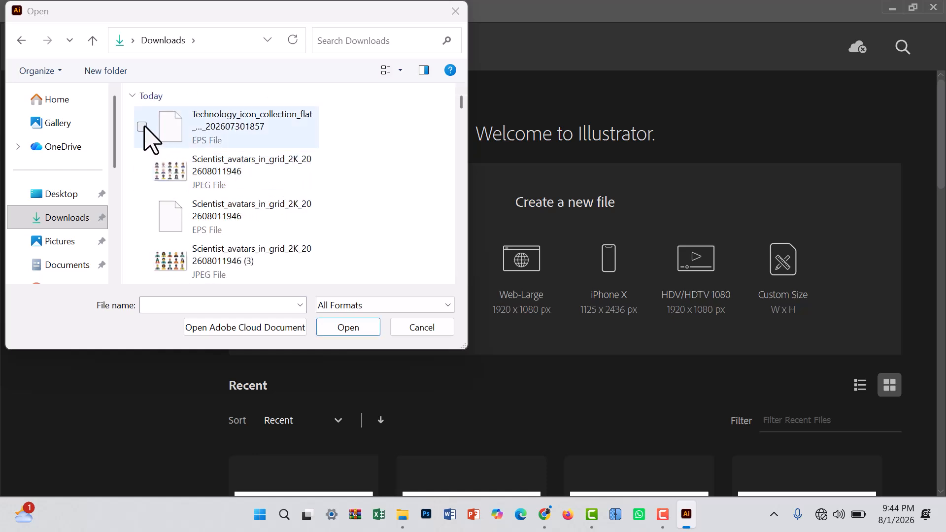
pyautogui.scroll(-5, 256, 161)
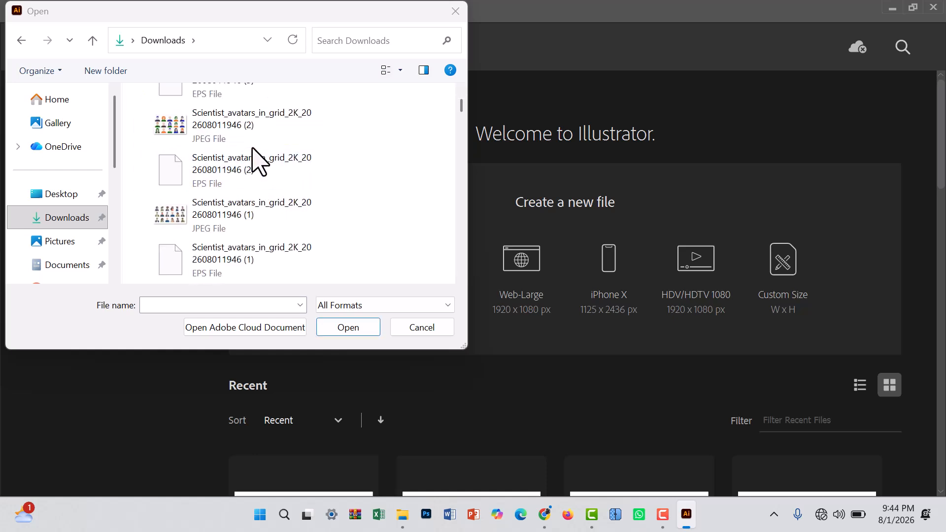
pyautogui.click(143, 170)
pyautogui.click(142, 259)
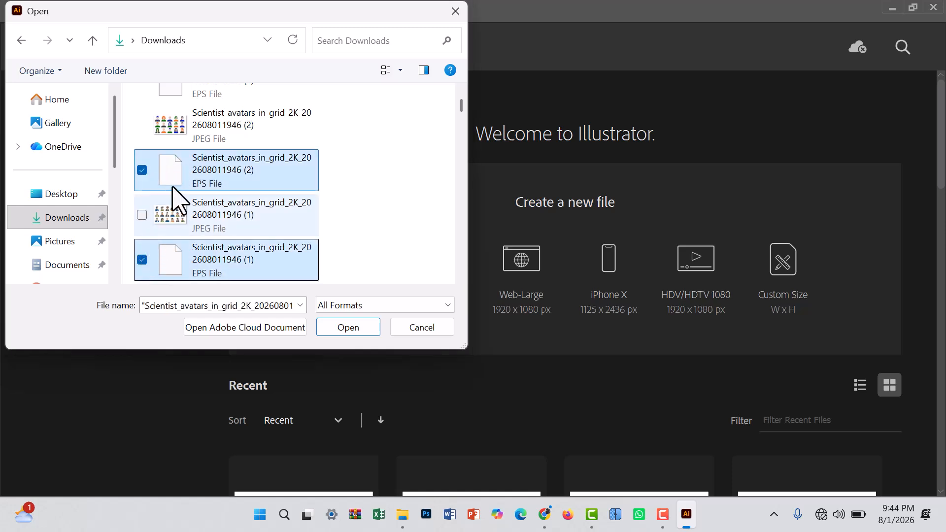
pyautogui.scroll(3, 158, 197)
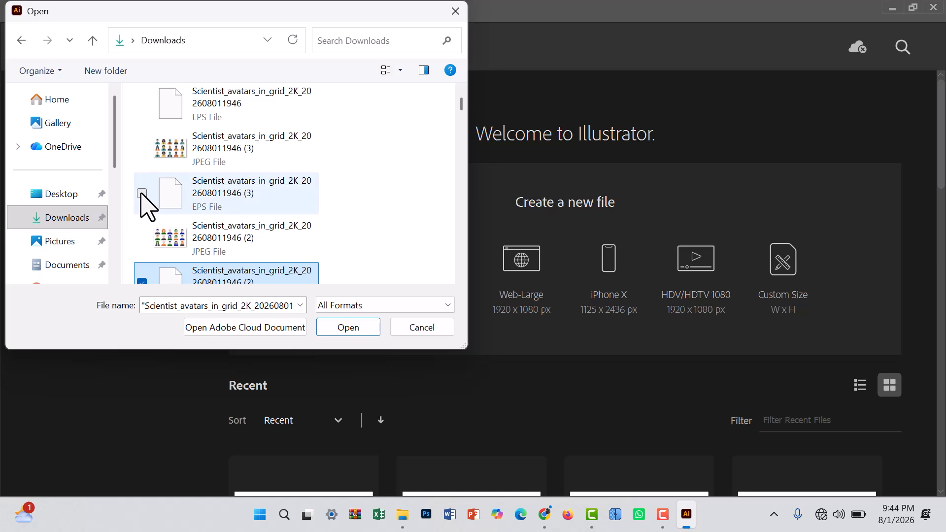
pyautogui.click(141, 193)
pyautogui.click(142, 103)
pyautogui.scroll(3, 147, 154)
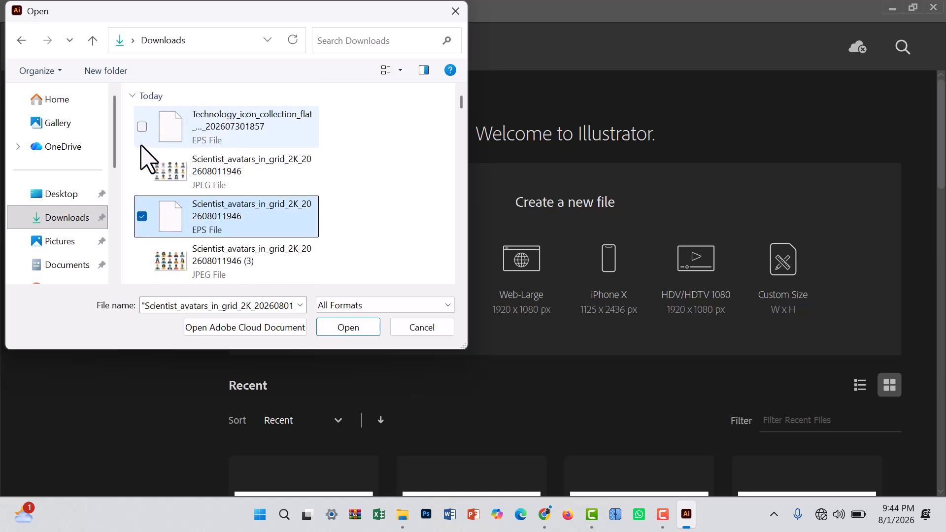
pyautogui.scroll(-5, 253, 186)
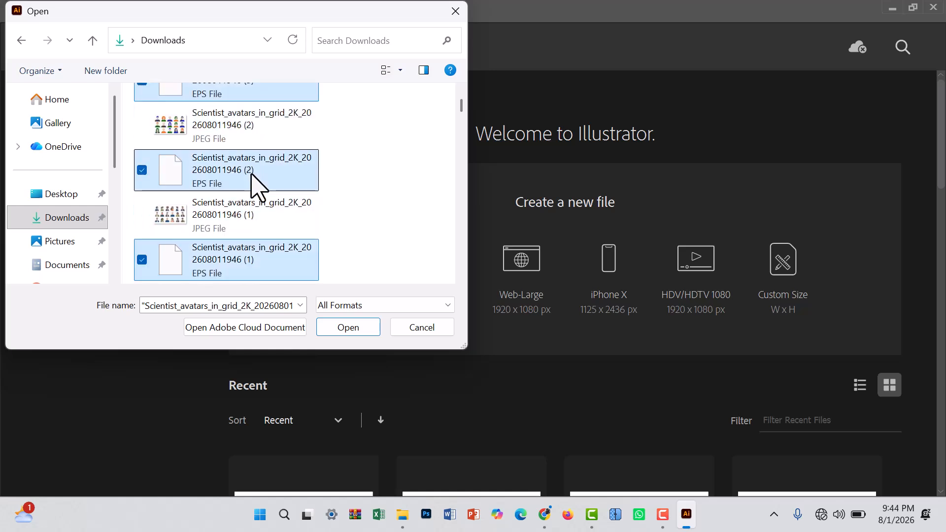
pyautogui.click(141, 215)
pyautogui.click(347, 329)
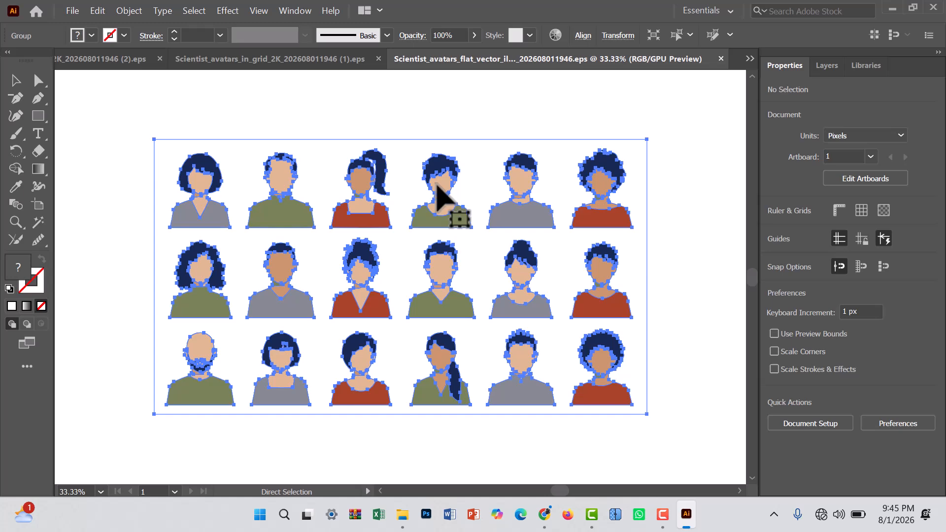
# Step: Enlarge the flat vector avatar group proportionally to about 3628 × 2025 px and position it over the artboard
pyautogui.hotkey('ctrl', '-')
pyautogui.hotkey('ctrl', '-')
pyautogui.hotkey('ctrl', '-')
pyautogui.hotkey('ctrl', '-')
pyautogui.hotkey('ctrl', '-')
pyautogui.hotkey('ctrl', '-')
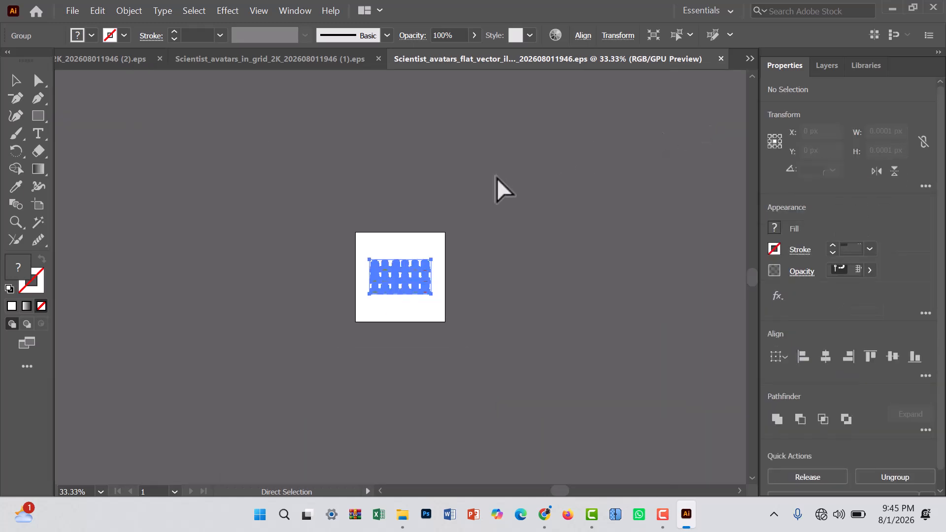
pyautogui.hotkey('ctrl', '+')
pyautogui.hotkey('ctrl', '+')
pyautogui.hotkey('ctrl', '+')
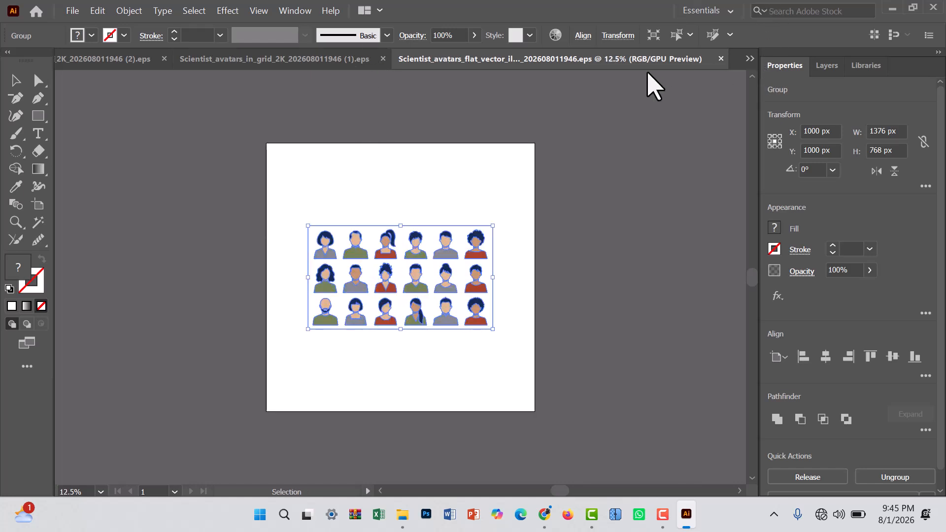
pyautogui.moveTo(444, 270); pyautogui.dragTo(235, 260)
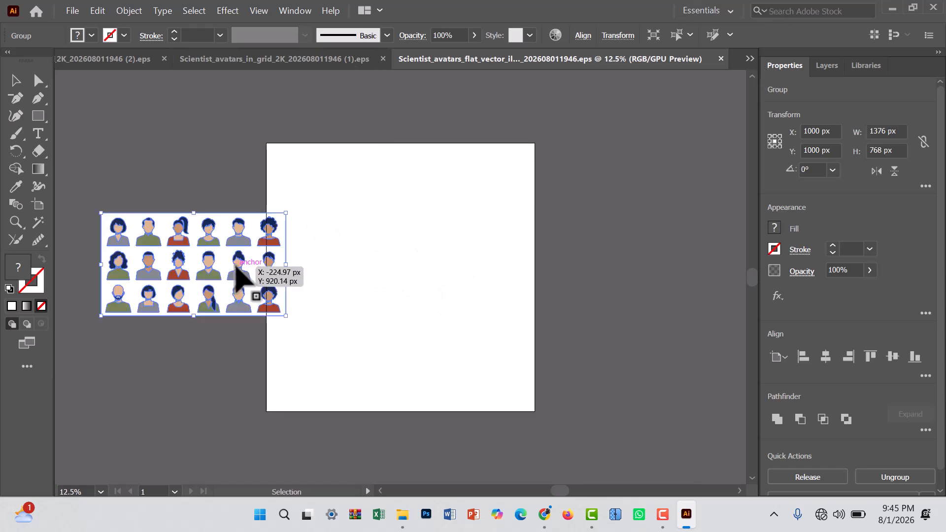
pyautogui.click(322, 309)
pyautogui.click(212, 303)
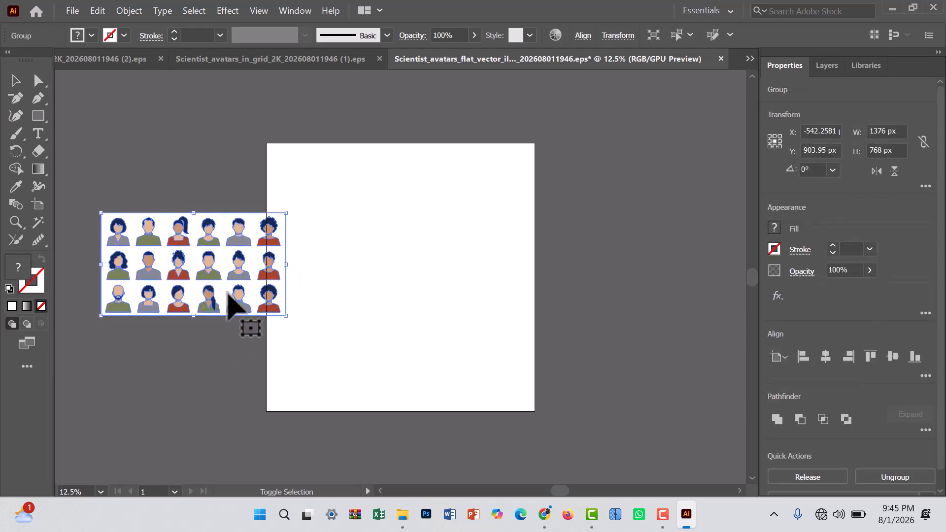
pyautogui.moveTo(290, 270); pyautogui.dragTo(441, 271)
pyautogui.moveTo(317, 291); pyautogui.dragTo(522, 307)
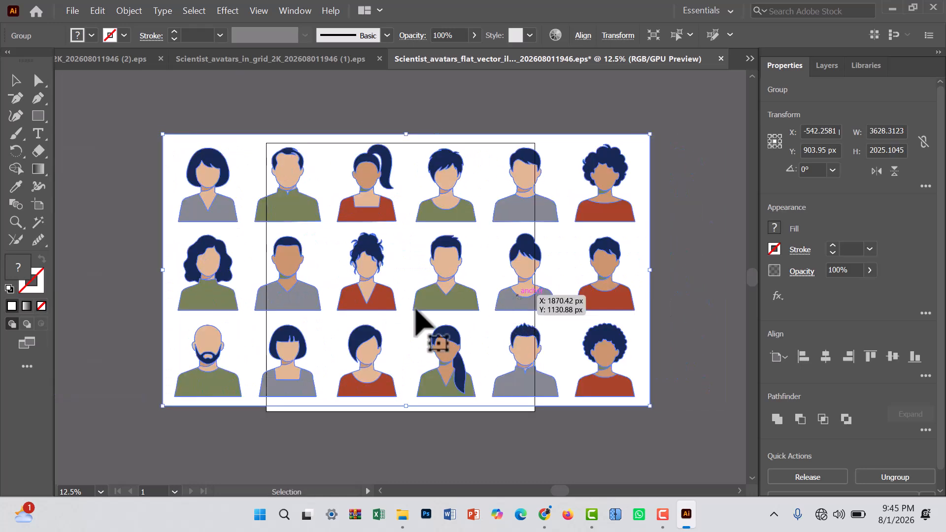
# Step: Create a new artboard fitted to the avatar artwork, about 3628 × 2025 px, and delete the original Artboard 1
pyautogui.click(37, 205)
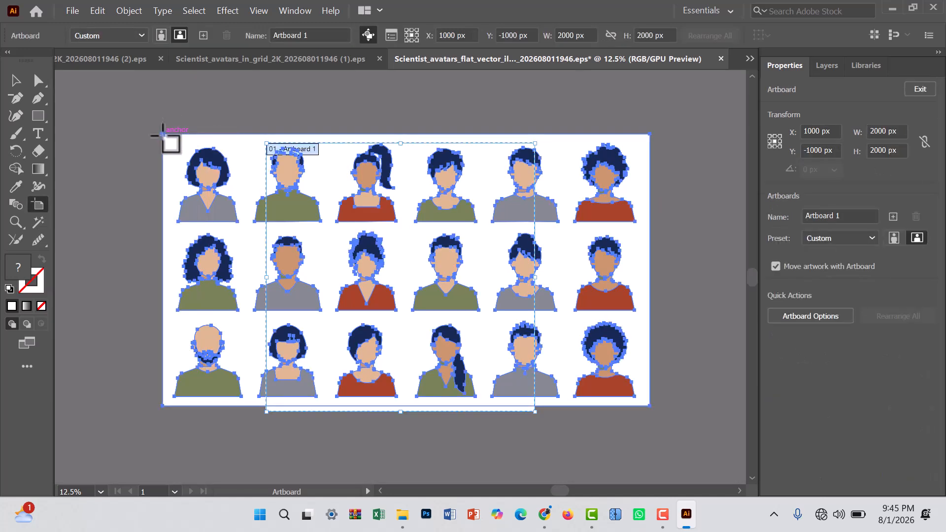
pyautogui.click(163, 134)
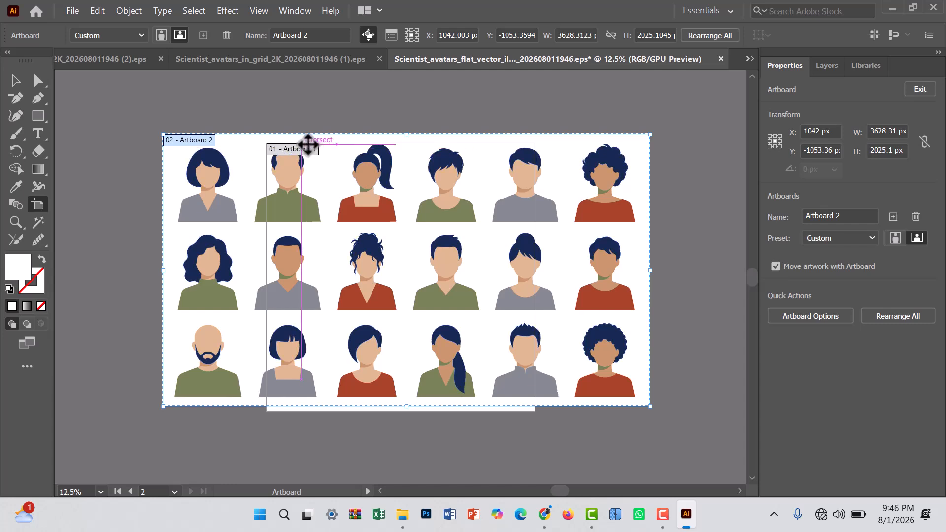
pyautogui.click(314, 148)
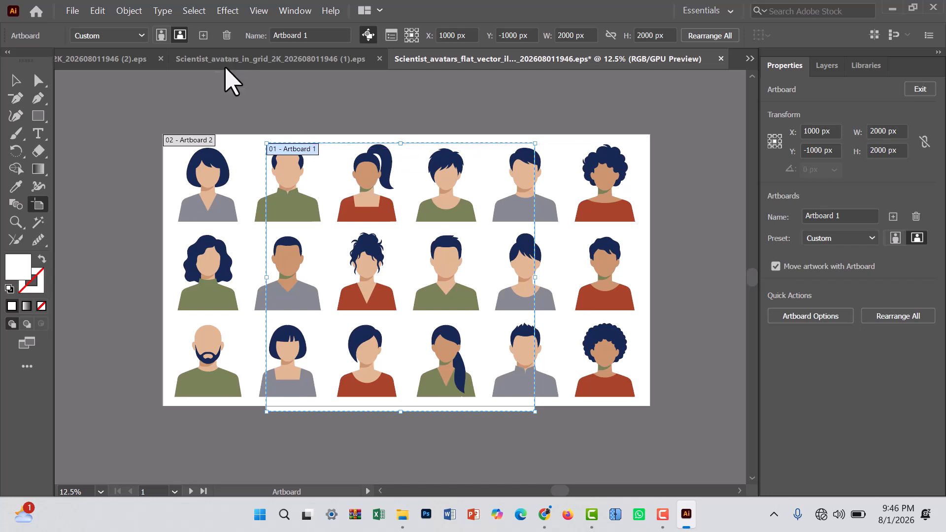
pyautogui.click(227, 36)
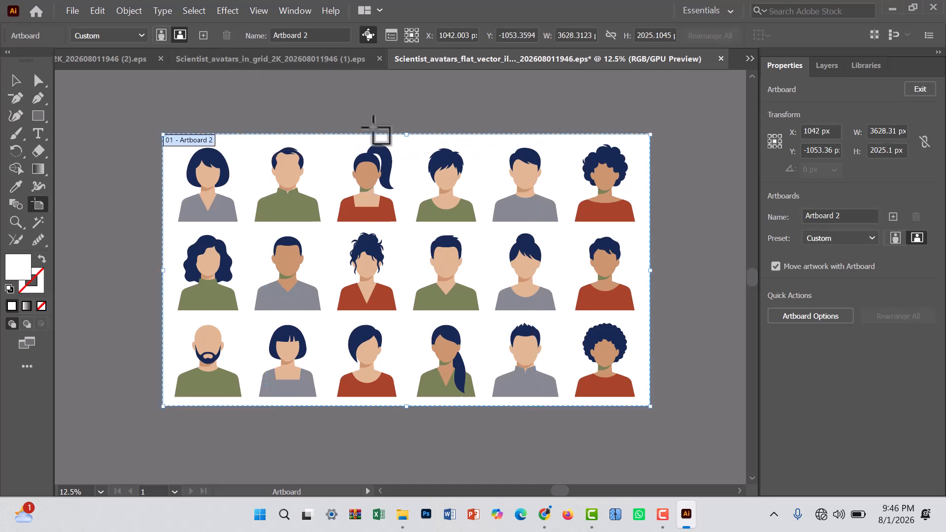
pyautogui.click(16, 80)
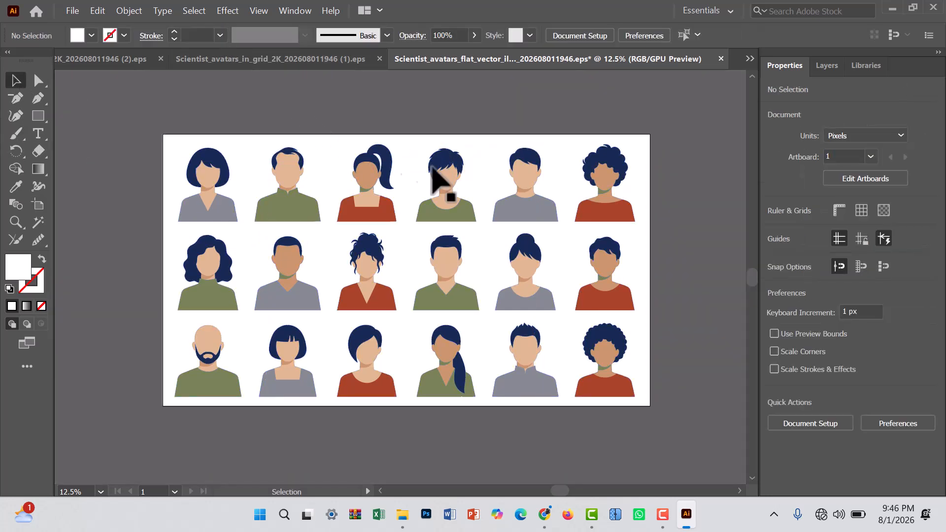
# Step: Start saving the resized flat vector avatar document as Illustrator EPS in the Desktop folder "adobe stock 1st account"
pyautogui.click(72, 7)
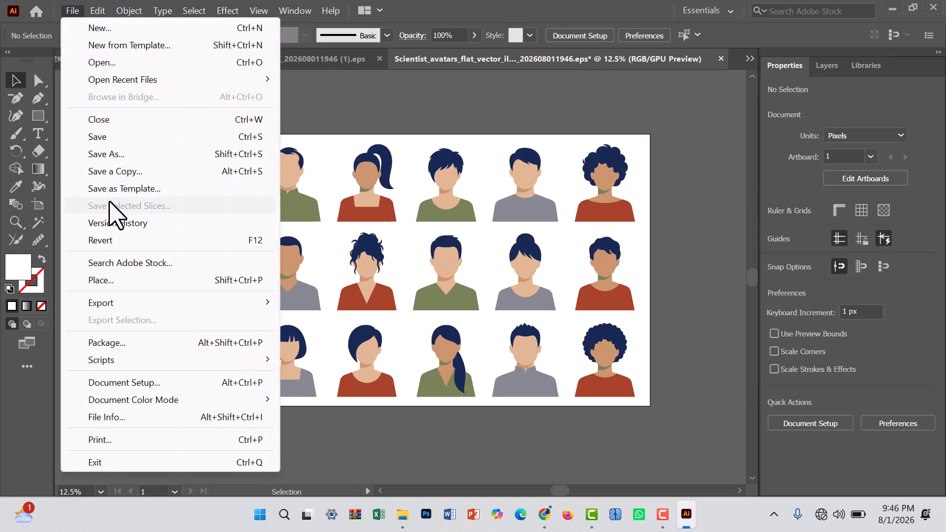
pyautogui.click(117, 155)
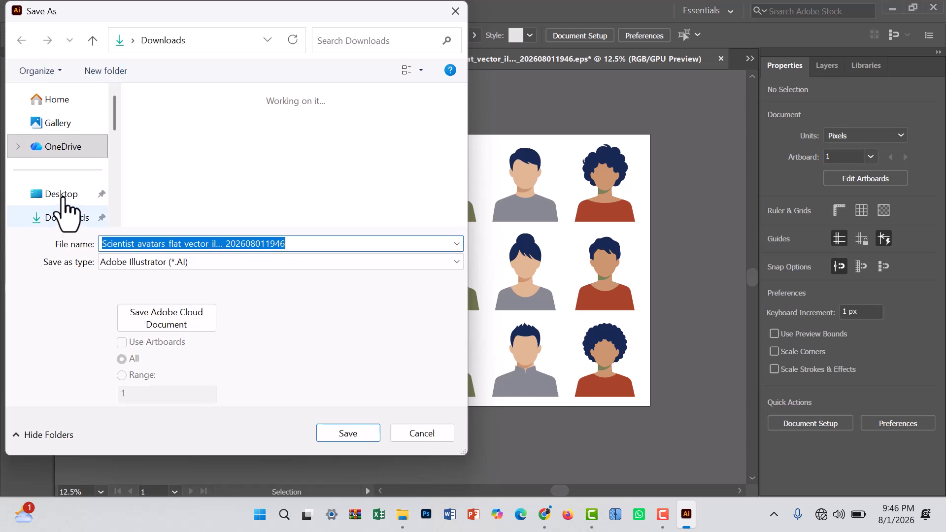
pyautogui.click(62, 196)
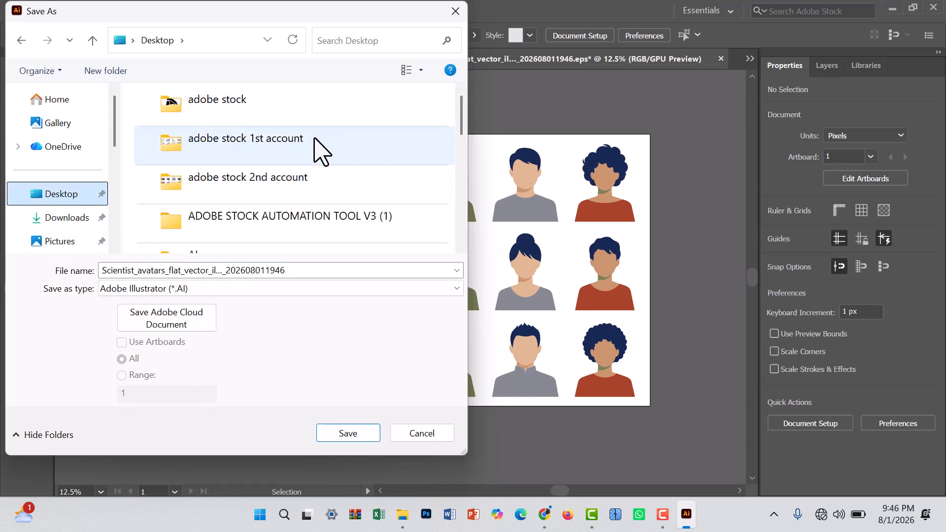
pyautogui.doubleClick(323, 150)
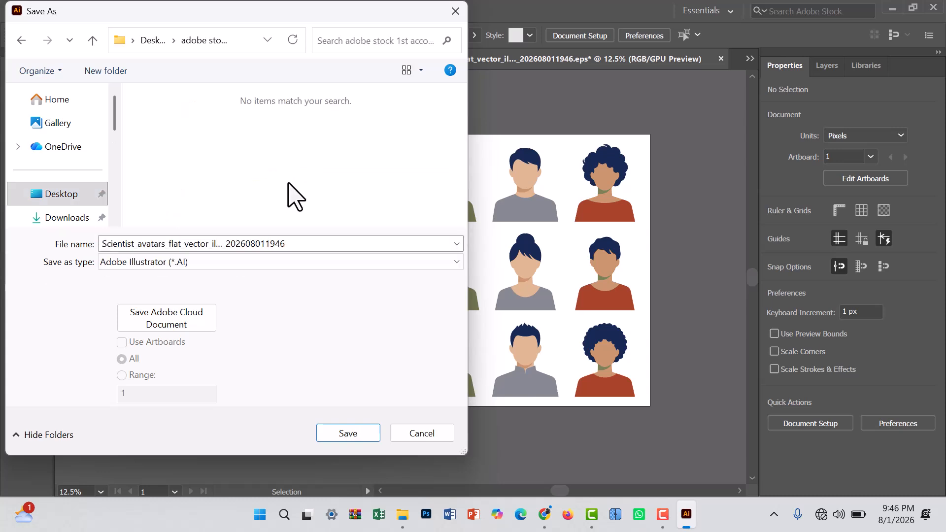
pyautogui.click(215, 266)
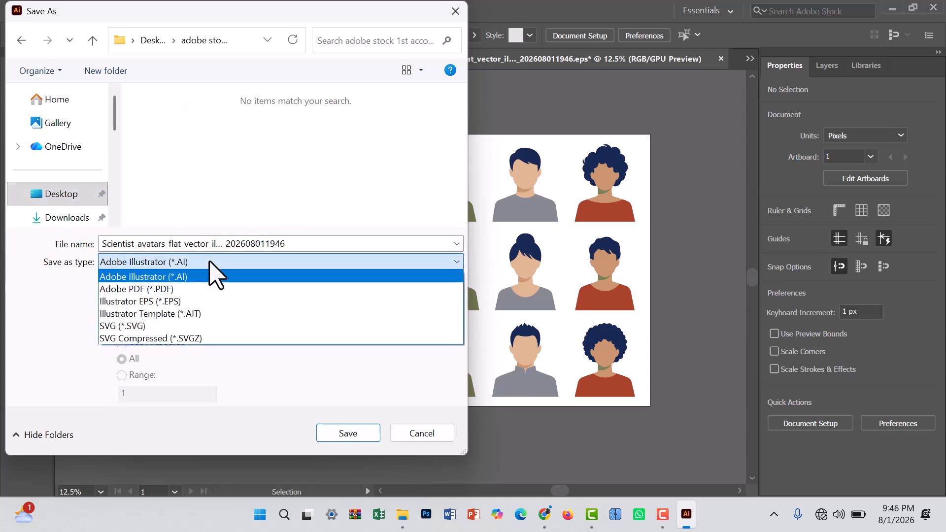
pyautogui.click(161, 301)
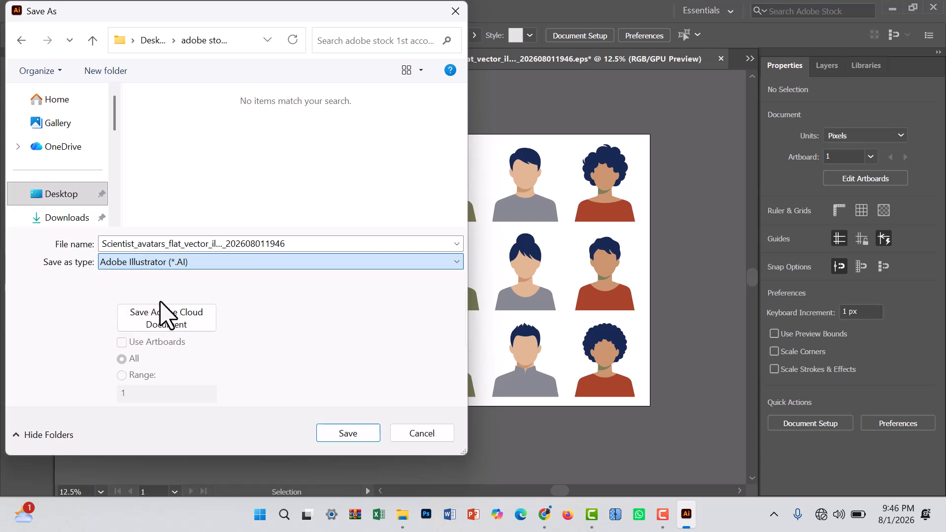
# Step: Name the EPS file "avbat" and save it
pyautogui.doubleClick(231, 244)
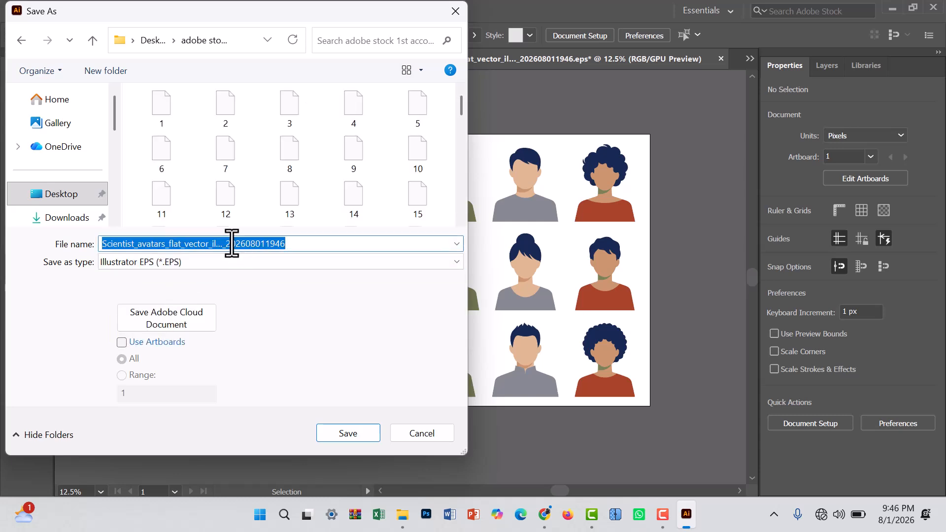
pyautogui.write('1')
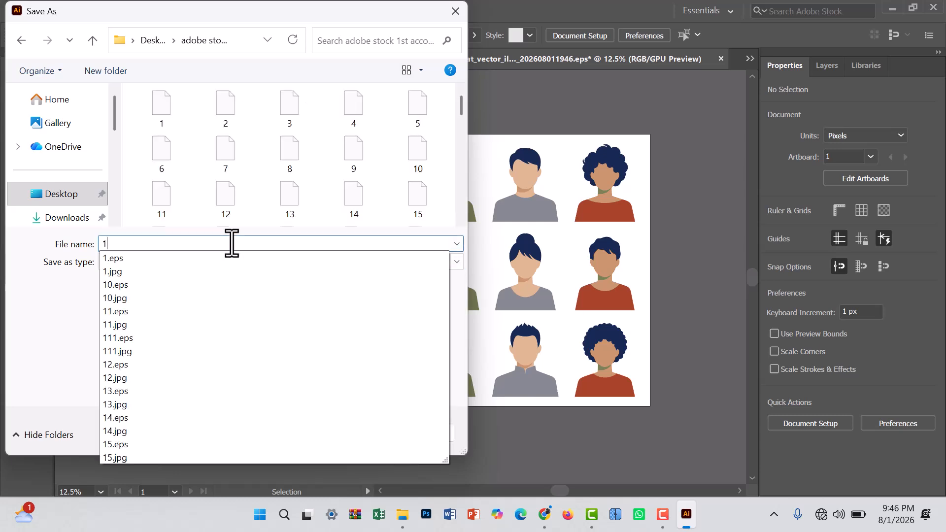
pyautogui.press('BackSpace')
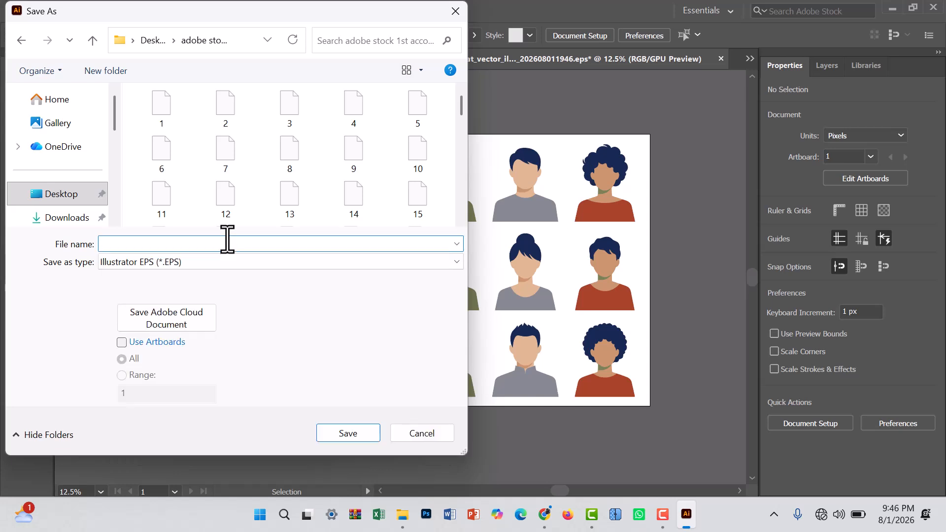
pyautogui.write('avbat')
pyautogui.click(362, 436)
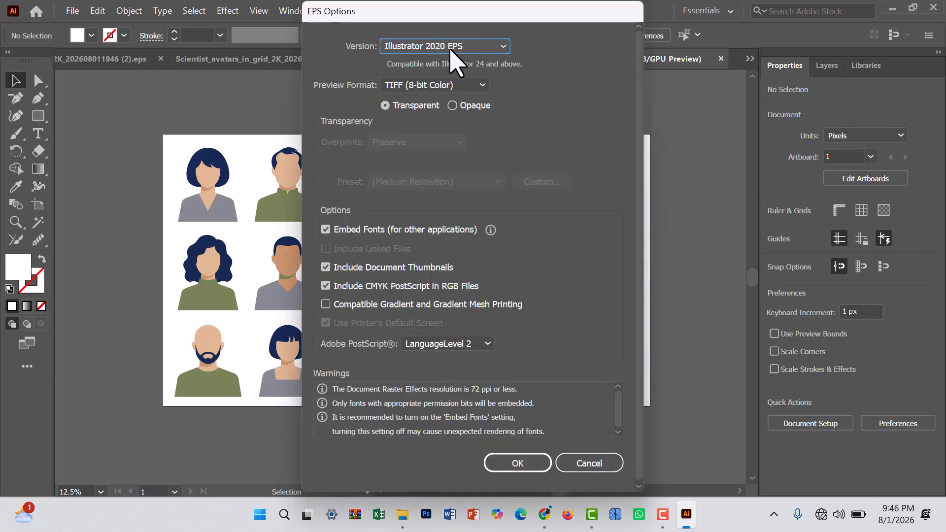
# Step: Set the EPS version to Illustrator 10 EPS and accept saving in the older format
pyautogui.click(502, 48)
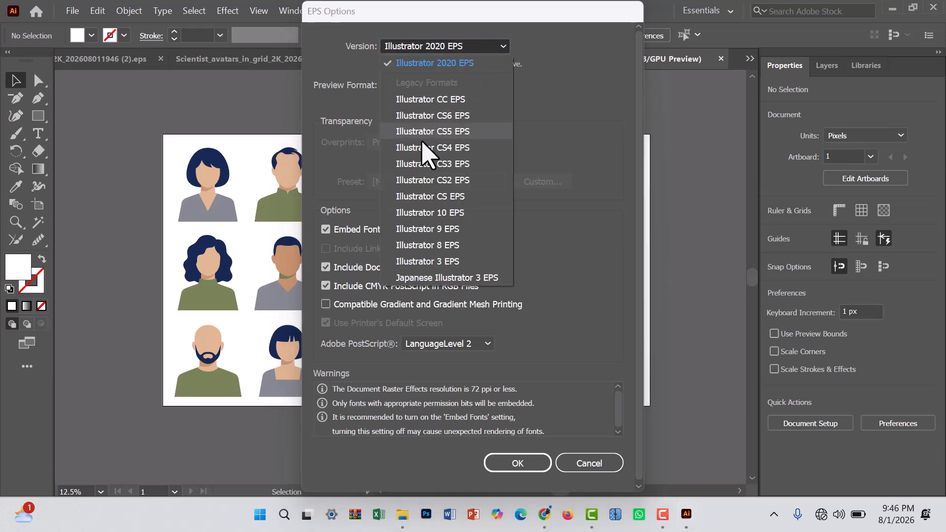
pyautogui.click(447, 213)
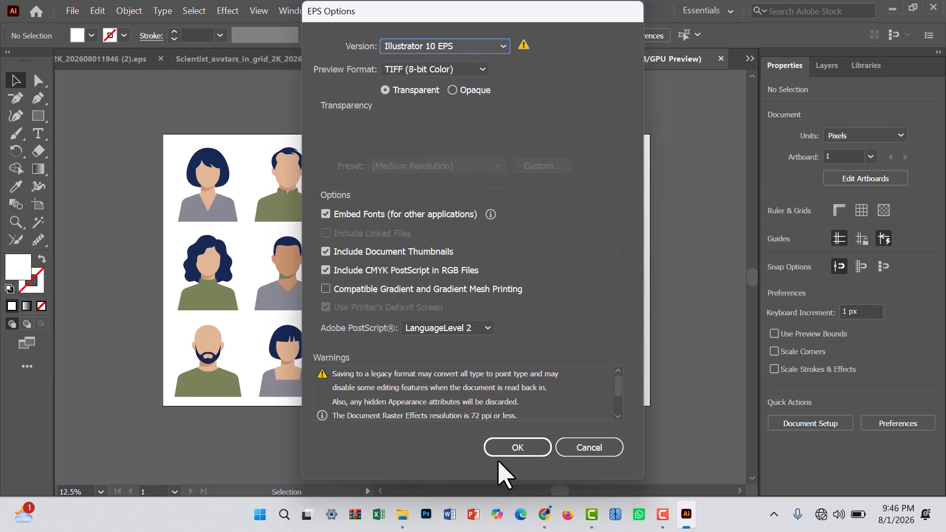
pyautogui.click(520, 449)
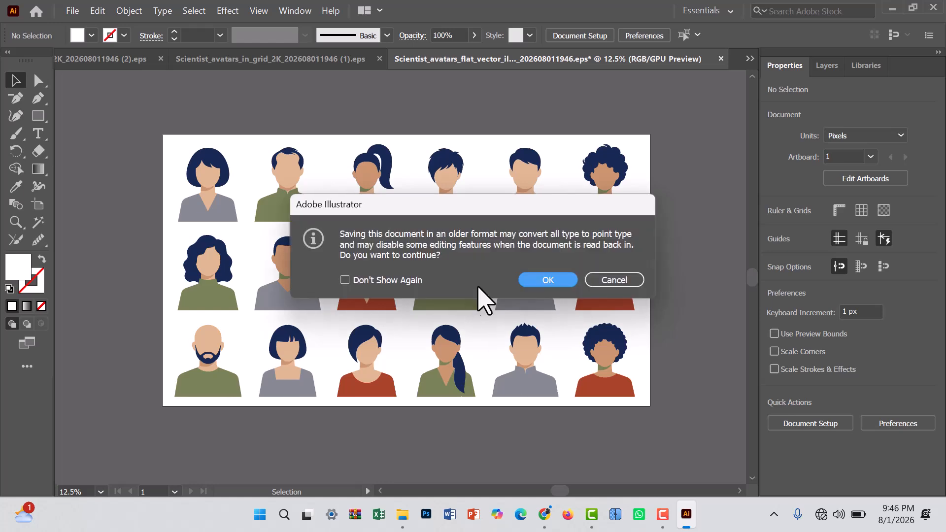
pyautogui.click(529, 281)
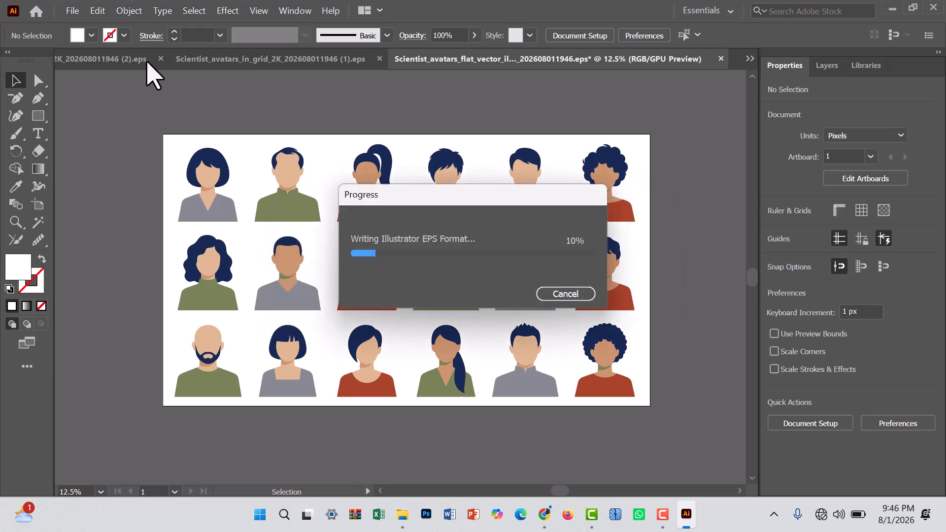
# Step: Export the artwork as a JPEG named "avbat" in the same folder and close the avbat.eps document
pyautogui.click(73, 11)
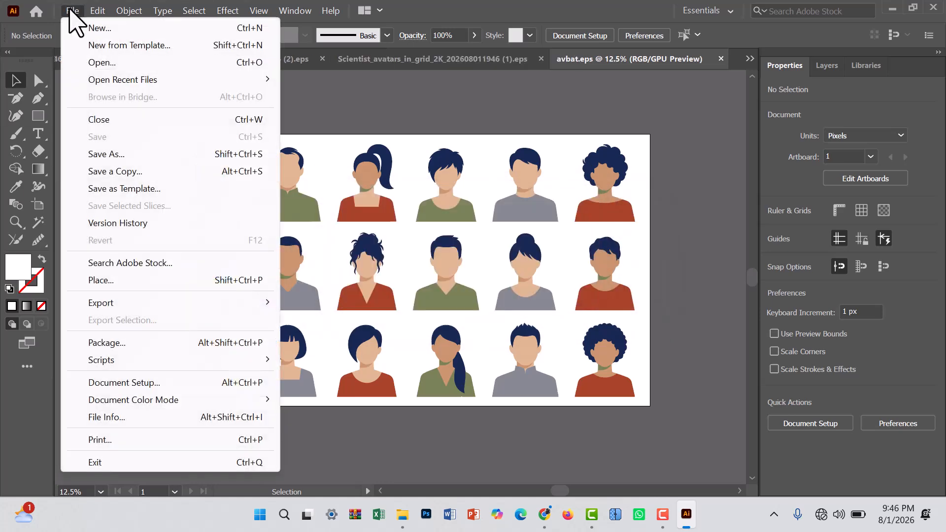
pyautogui.moveTo(237, 299)
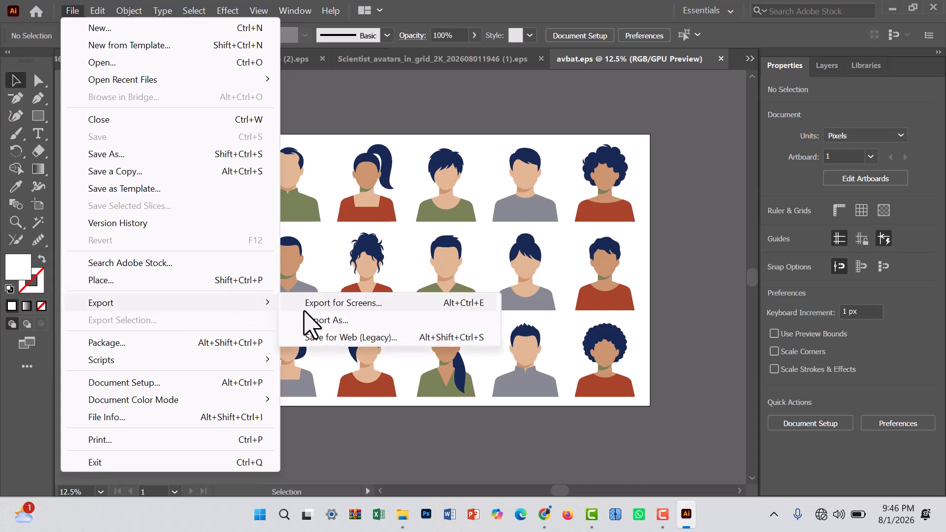
pyautogui.click(326, 320)
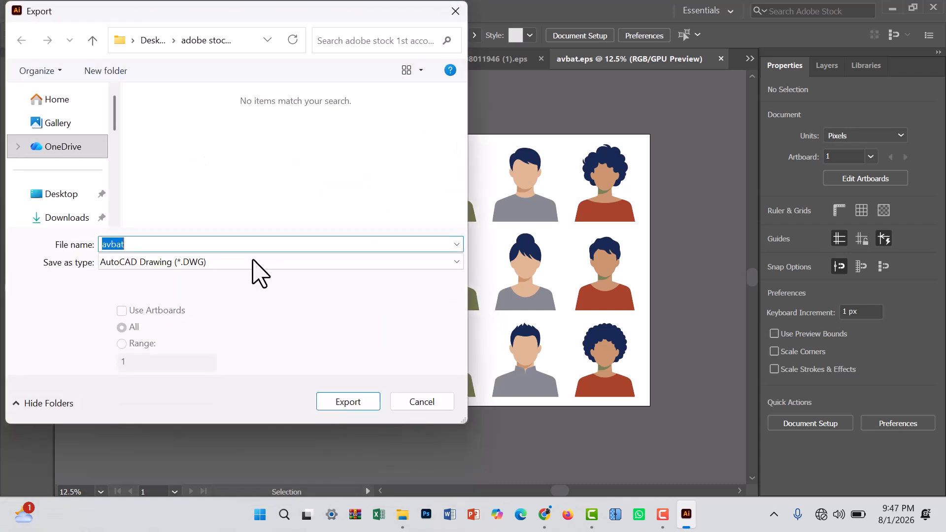
pyautogui.click(252, 261)
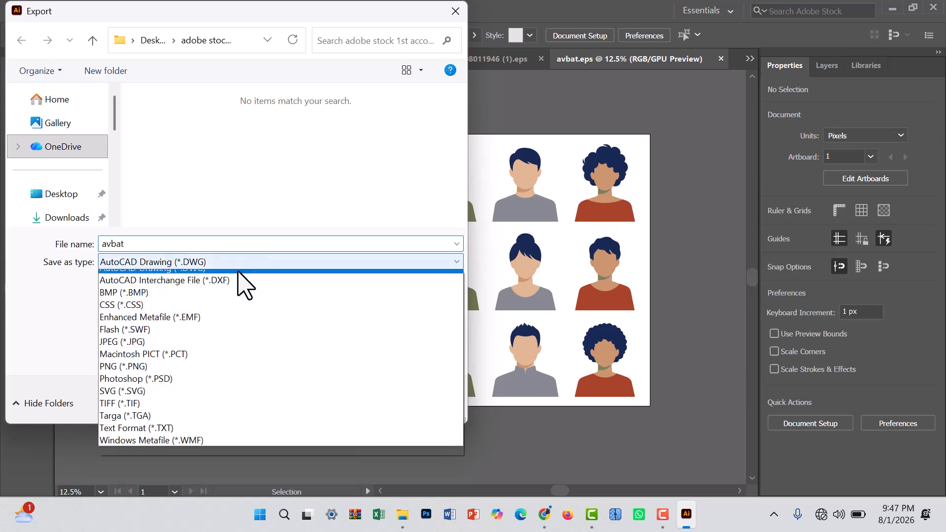
pyautogui.click(254, 349)
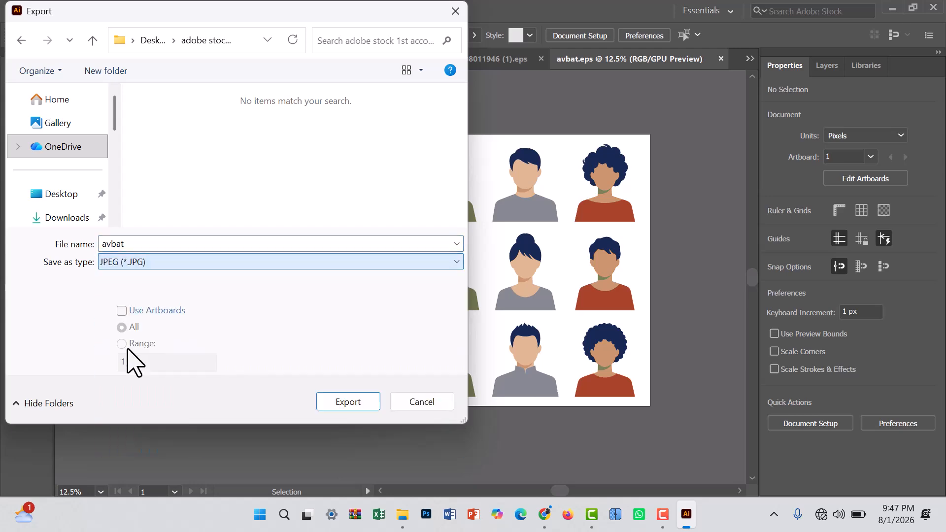
pyautogui.click(335, 402)
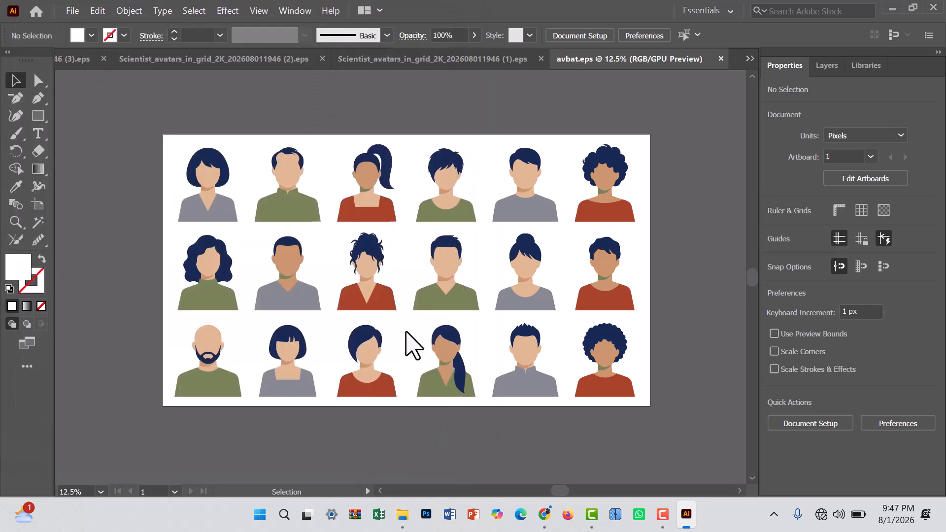
pyautogui.click(533, 458)
pyautogui.click(720, 59)
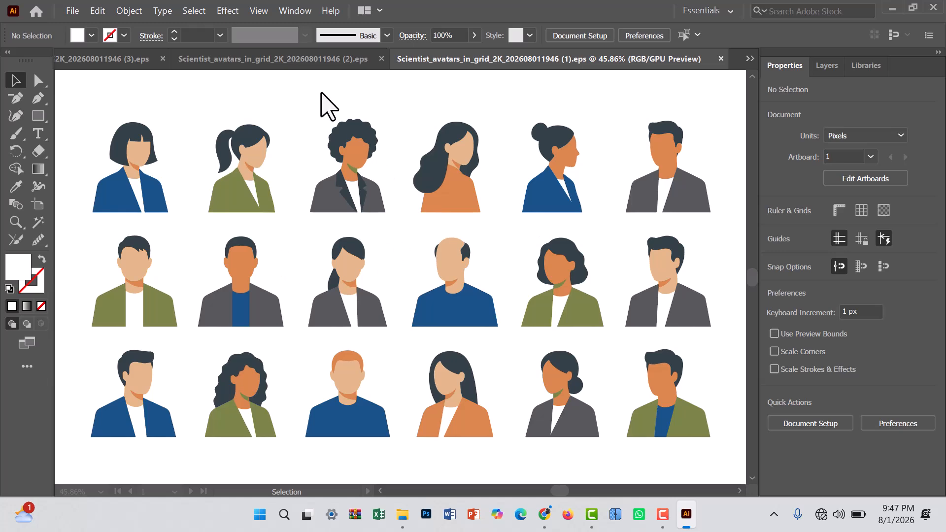
# Step: Examine the avatar artwork in the remaining open Scientist_avatars_in_grid EPS documents
pyautogui.click(79, 60)
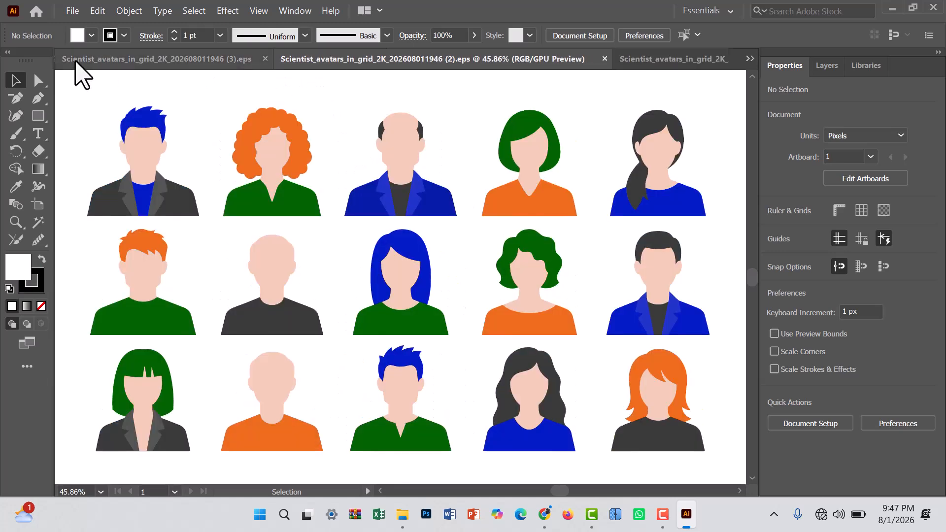
pyautogui.click(513, 362)
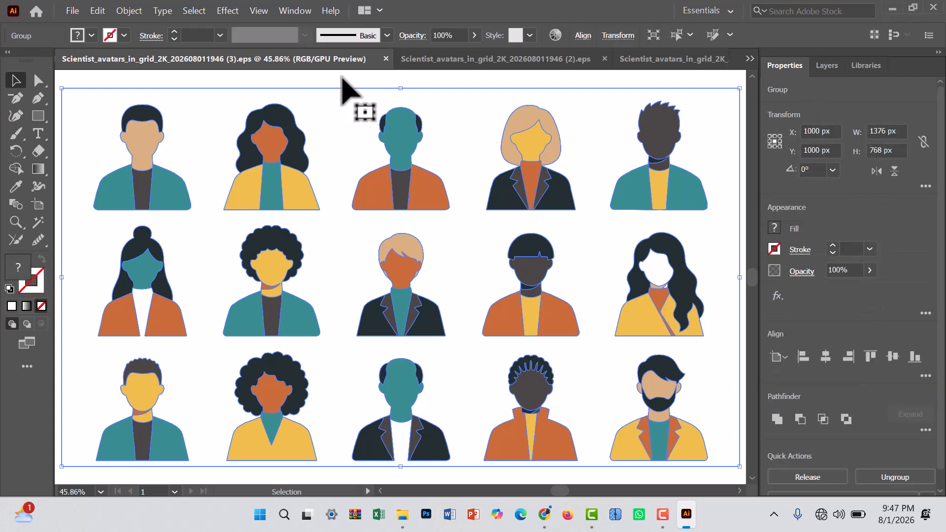
pyautogui.click(750, 59)
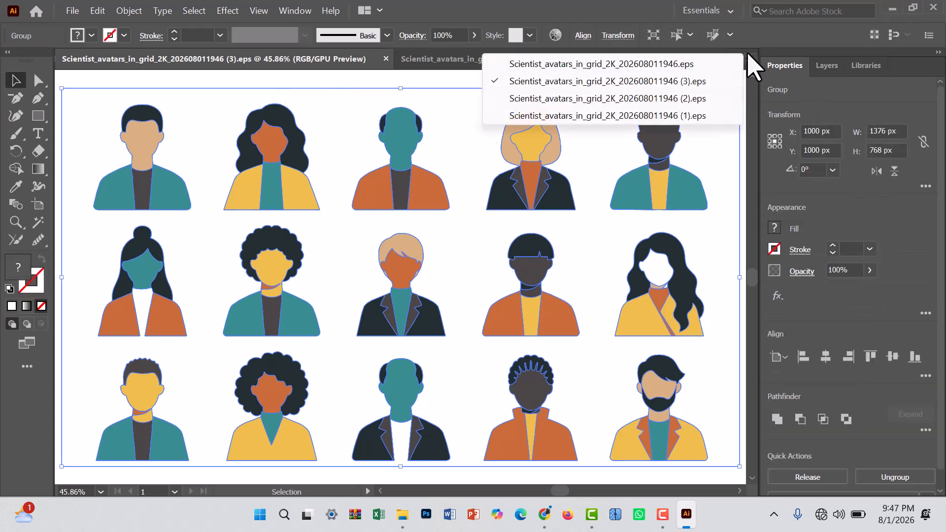
pyautogui.click(620, 63)
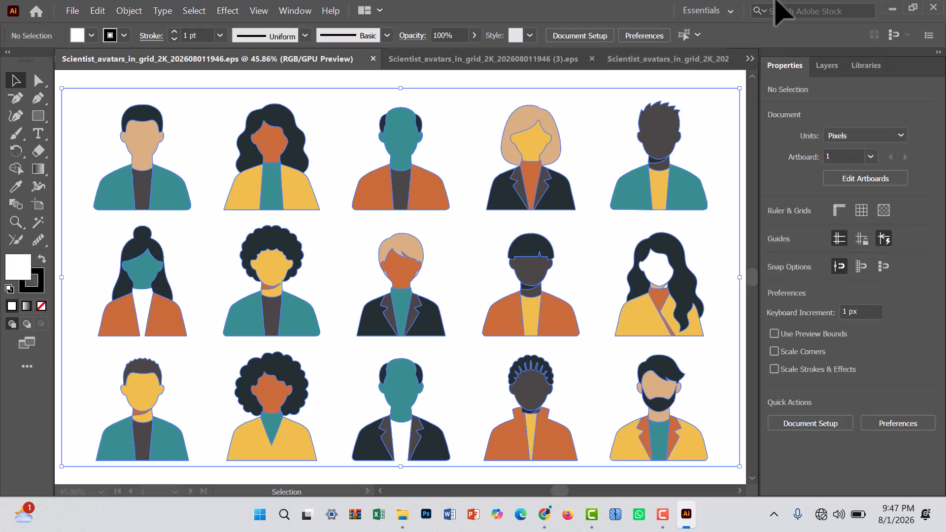
pyautogui.click(542, 62)
pyautogui.click(668, 62)
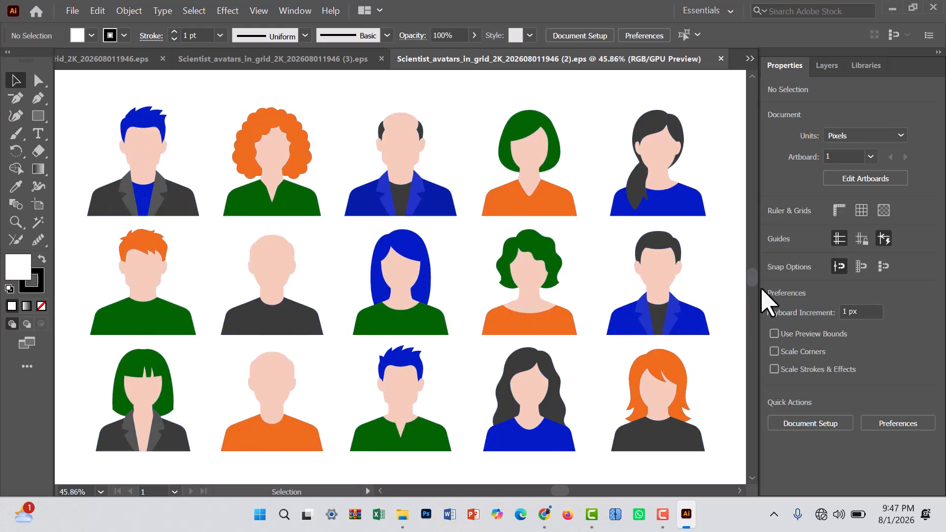
pyautogui.click(298, 62)
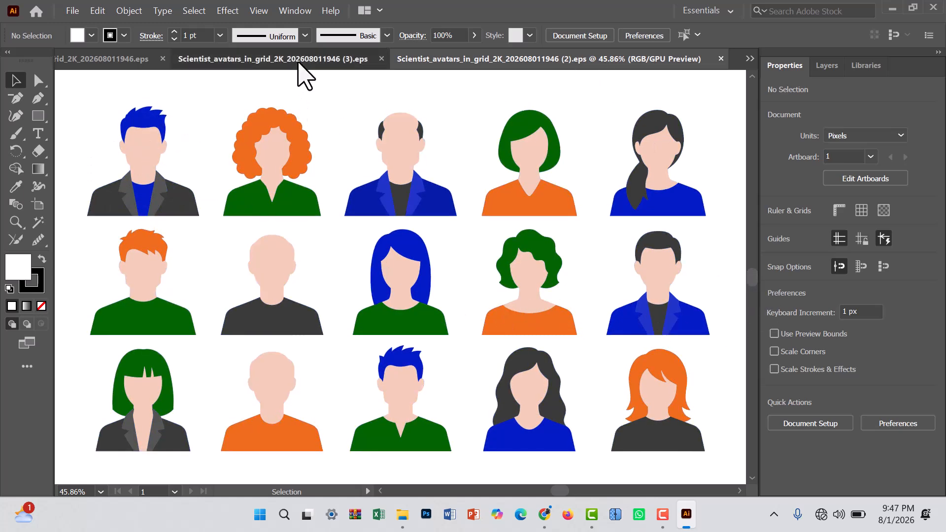
pyautogui.click(284, 136)
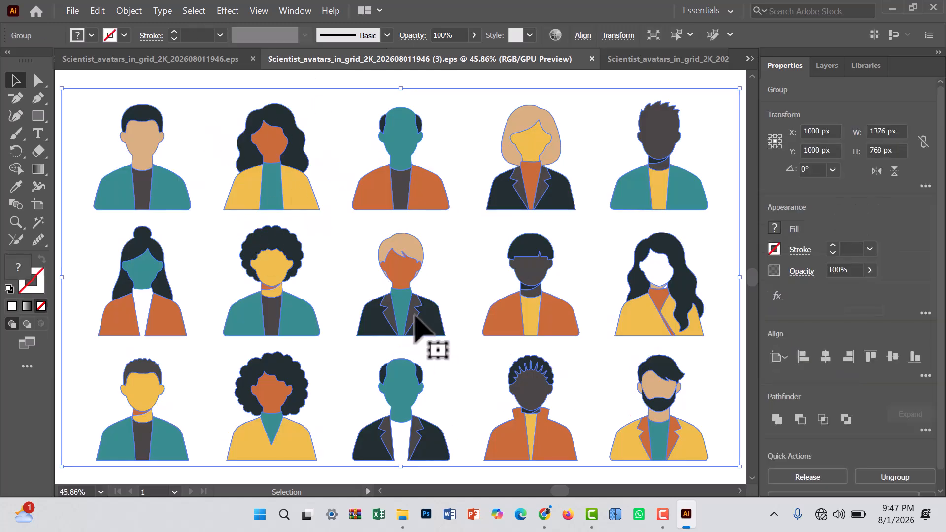
pyautogui.click(166, 64)
pyautogui.scroll(-2, 408, 293)
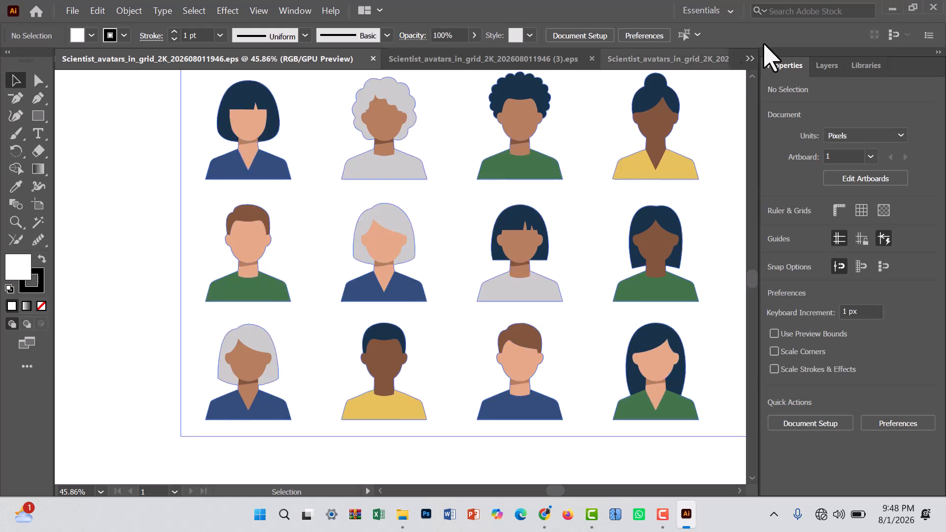
pyautogui.click(893, 8)
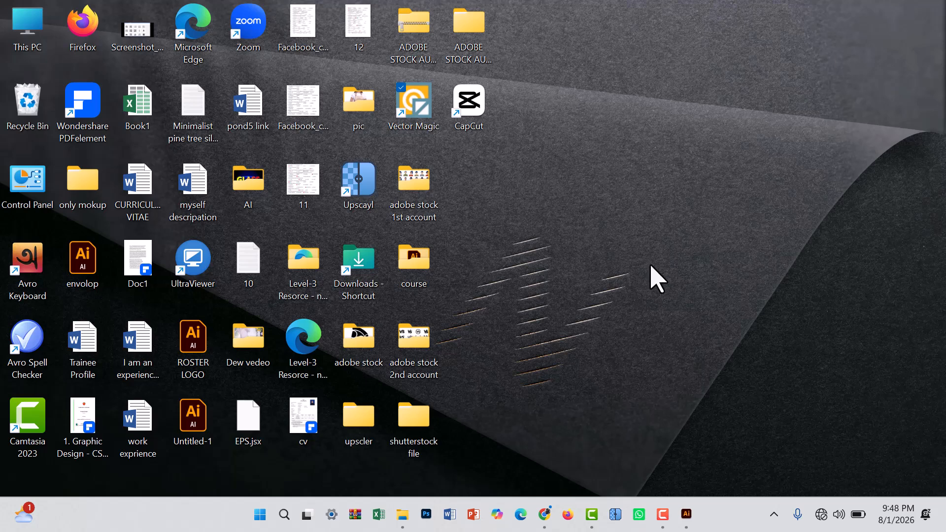
pyautogui.rightClick(694, 232)
pyautogui.click(700, 104)
# Step: Move the avatar group in Scientist_avatars_in_grid_2K_202608011946.eps to about X 692 px, Y 1035 px
pyautogui.click(687, 515)
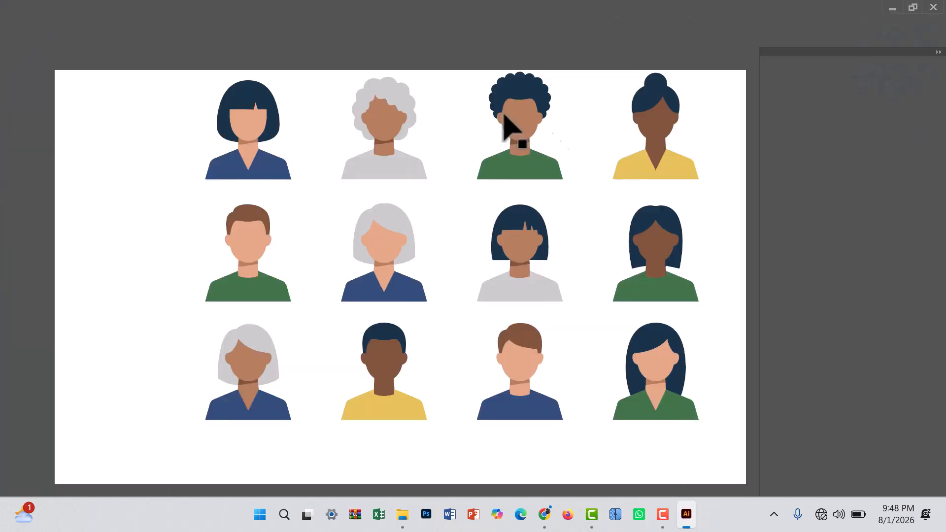
pyautogui.moveTo(542, 155); pyautogui.dragTo(418, 182)
pyautogui.moveTo(536, 198); pyautogui.dragTo(508, 189)
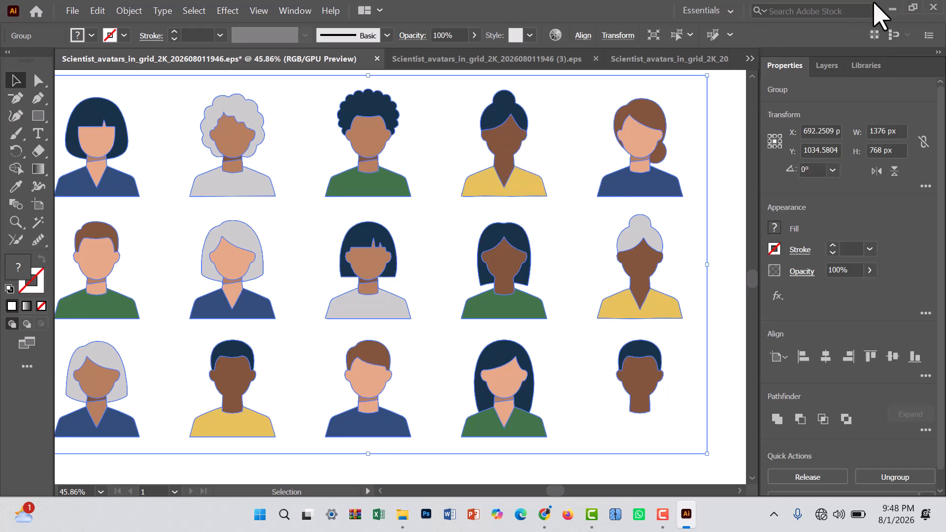
pyautogui.click(891, 8)
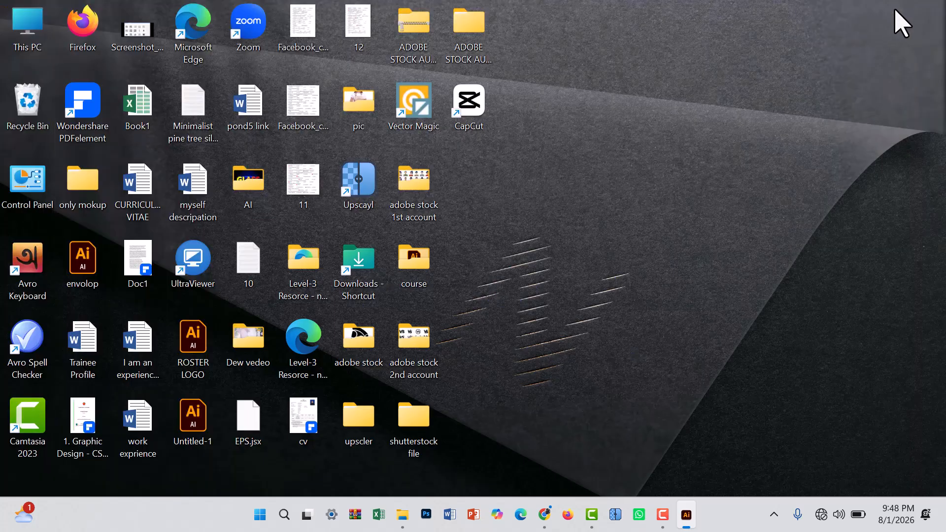
pyautogui.rightClick(542, 251)
pyautogui.click(581, 298)
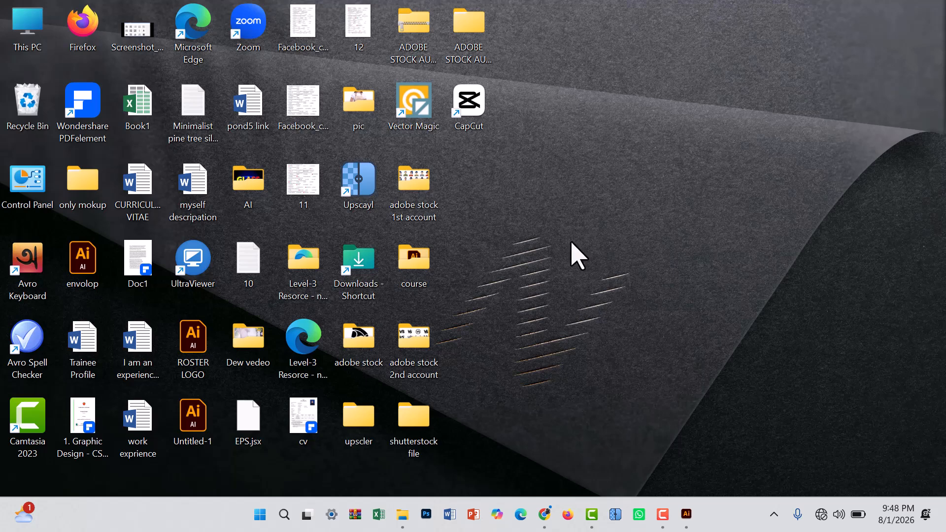
pyautogui.moveTo(686, 523)
pyautogui.click(679, 434)
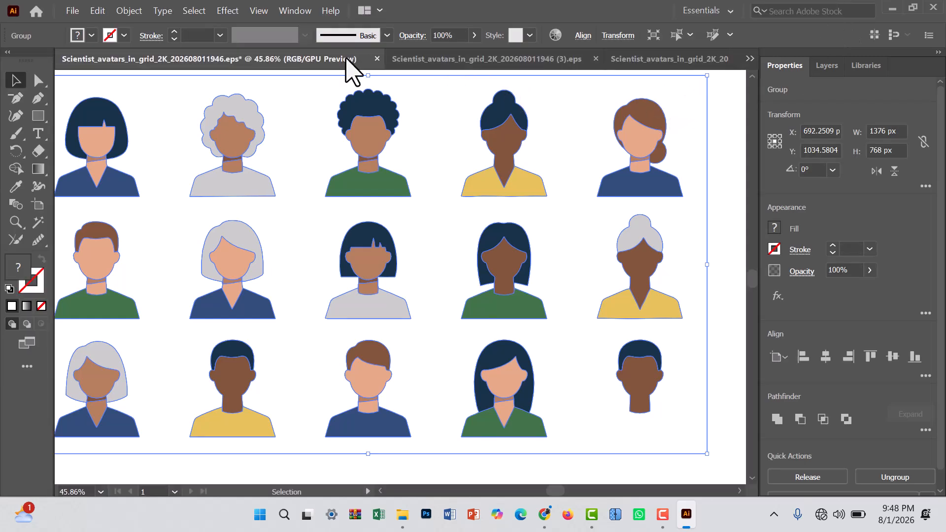
pyautogui.click(520, 62)
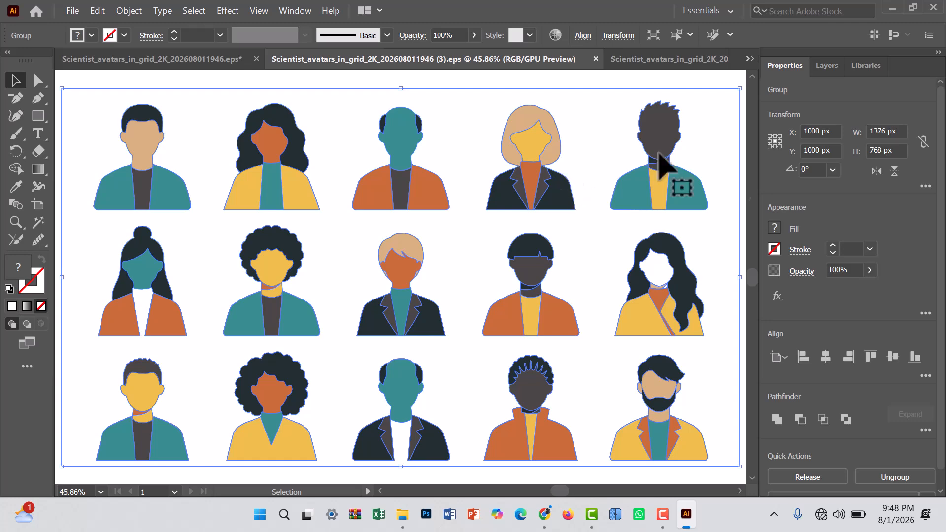
pyautogui.click(143, 62)
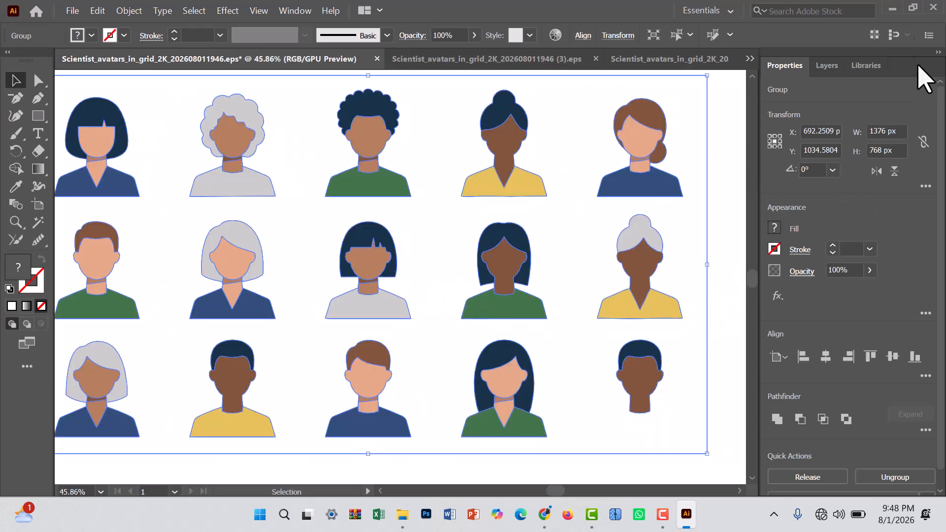